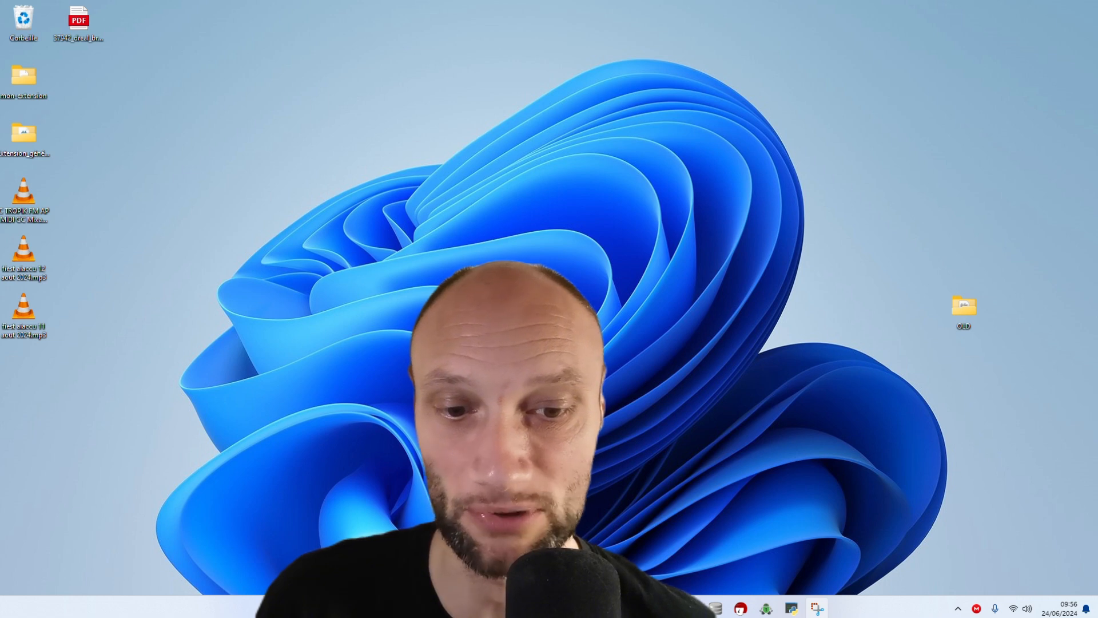
# Open the French Trello site in the browser and bring up its pricing page to view the available plans.
pyautogui.click(640, 608)
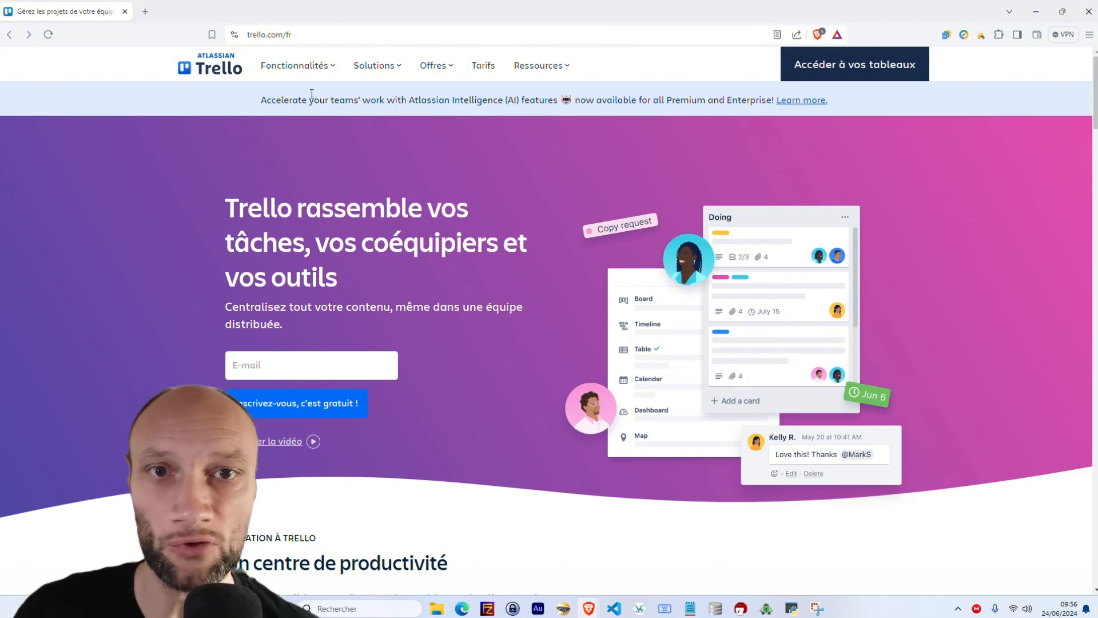
pyautogui.click(483, 67)
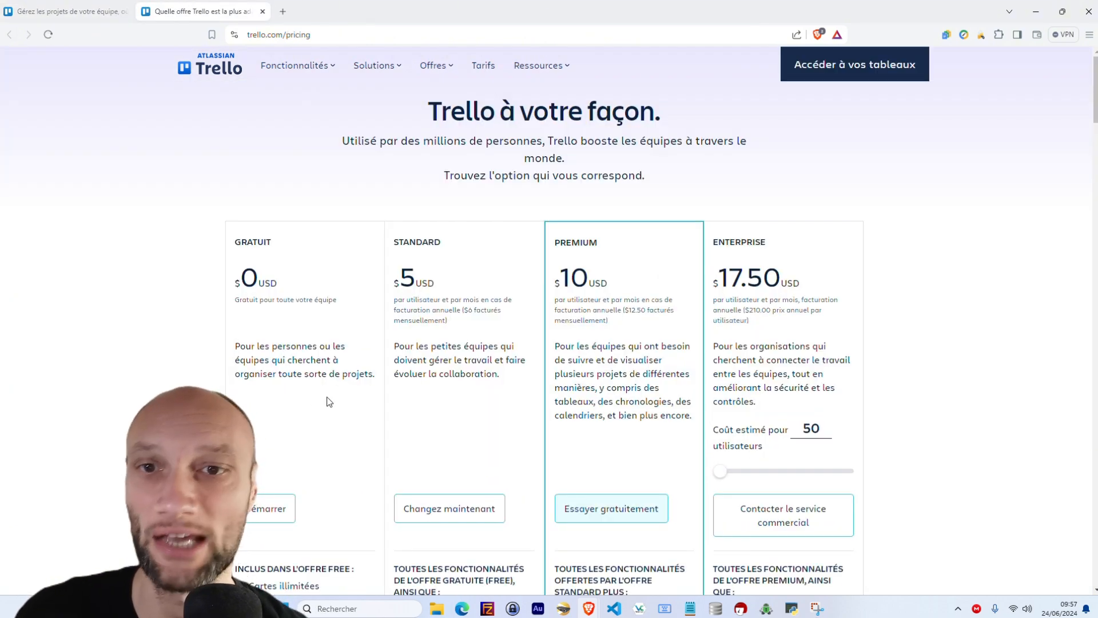
pyautogui.scroll(-2, 322, 408)
pyautogui.scroll(-2, 322, 407)
pyautogui.scroll(5, 303, 343)
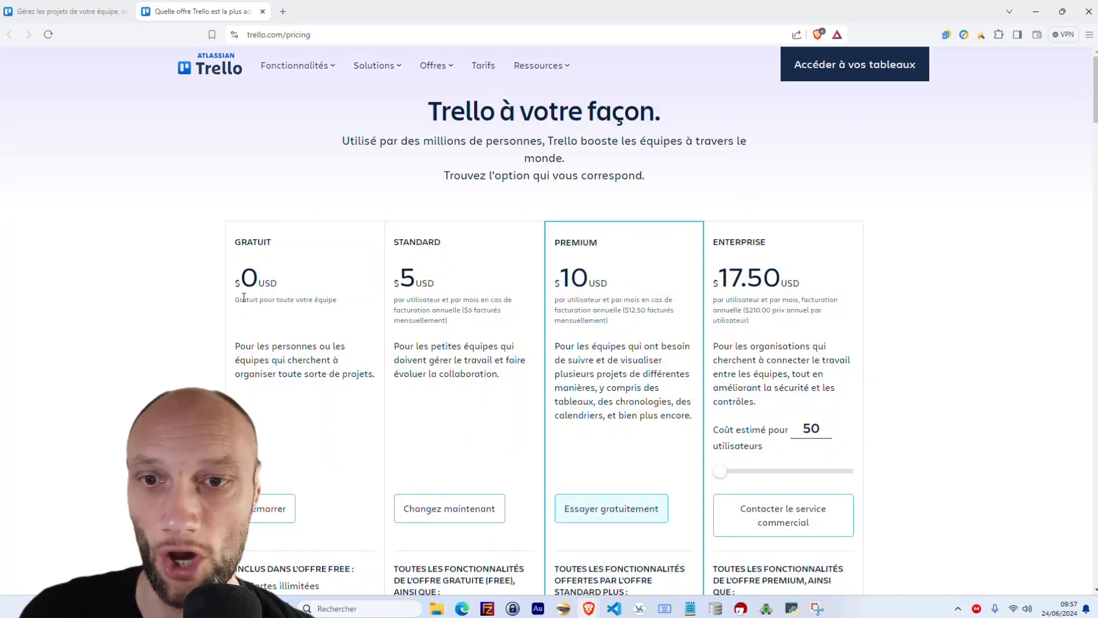
# Examine the price and included features of the free plan, such as boards, Power-ups, mobile apps and two-factor authentication.
pyautogui.doubleClick(261, 279)
pyautogui.scroll(-5, 262, 380)
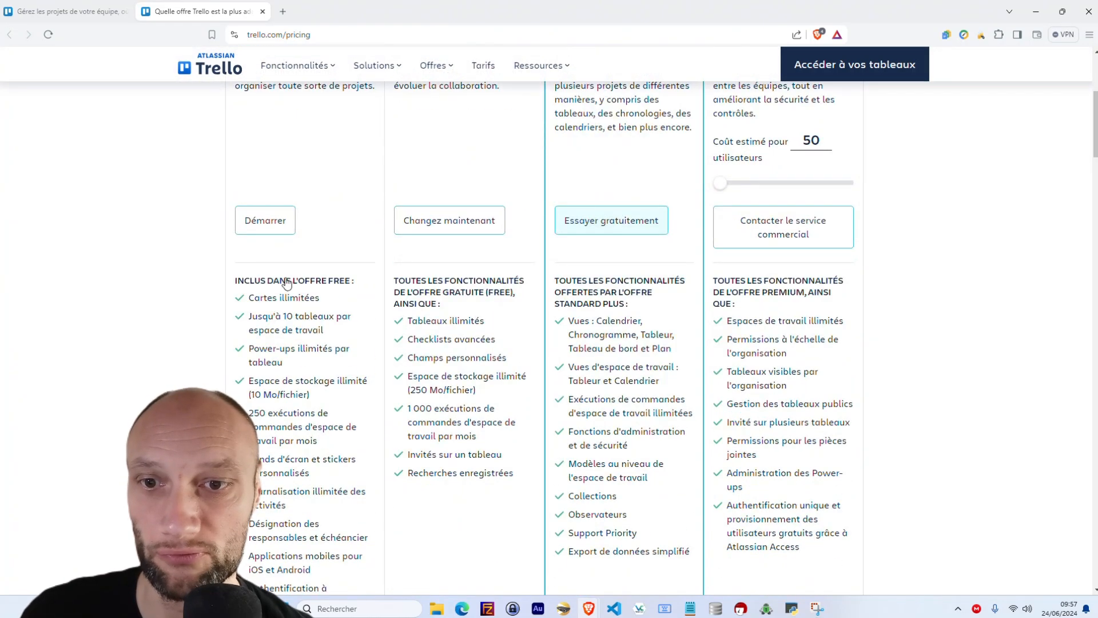
pyautogui.scroll(-4, 289, 344)
pyautogui.scroll(3, 309, 376)
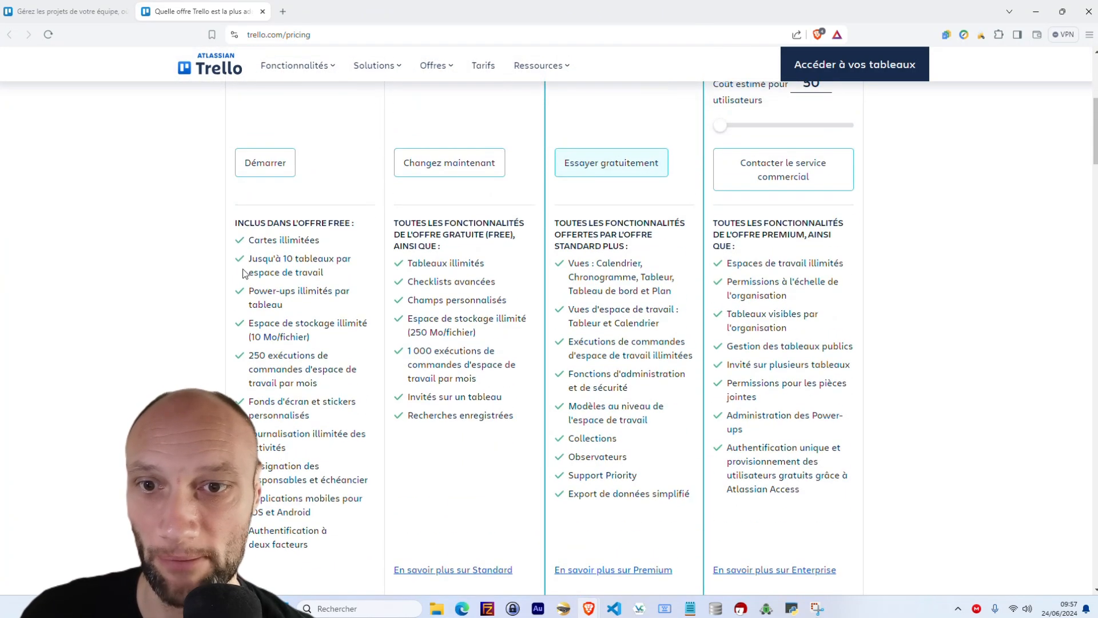
pyautogui.moveTo(276, 257); pyautogui.dragTo(318, 258)
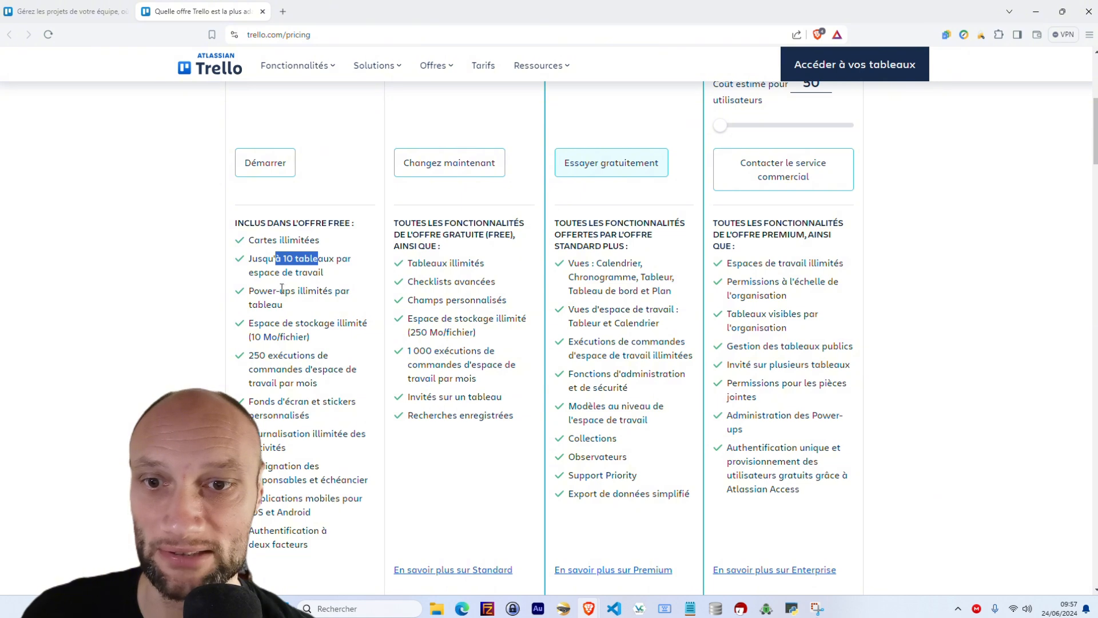
pyautogui.moveTo(267, 290); pyautogui.dragTo(300, 294)
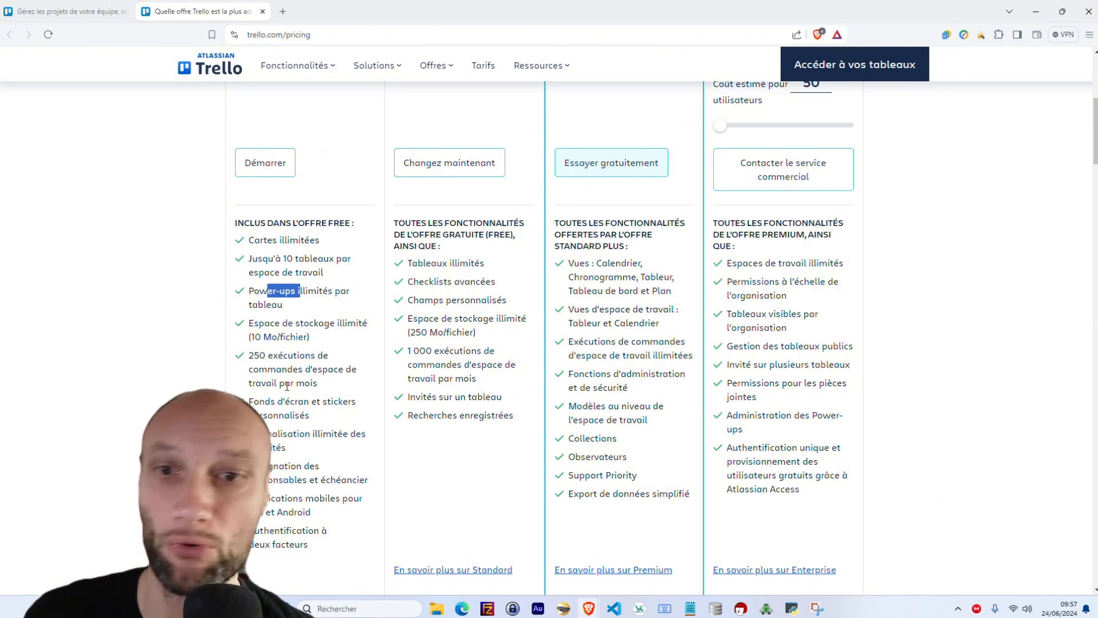
pyautogui.scroll(-3, 280, 373)
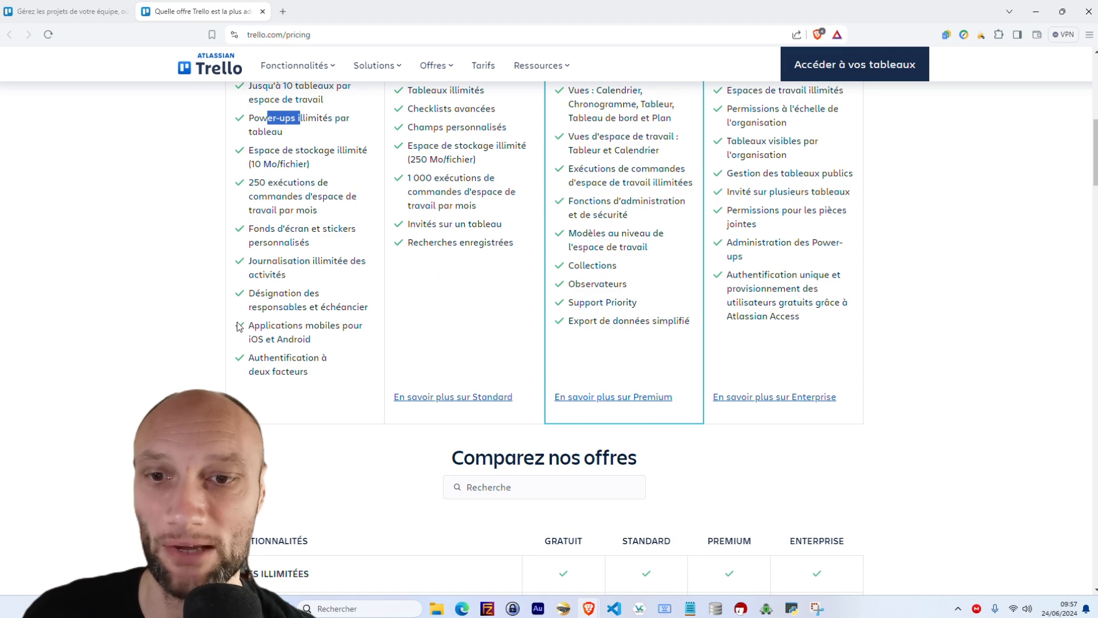
pyautogui.moveTo(247, 326); pyautogui.dragTo(332, 346)
pyautogui.scroll(2, 312, 431)
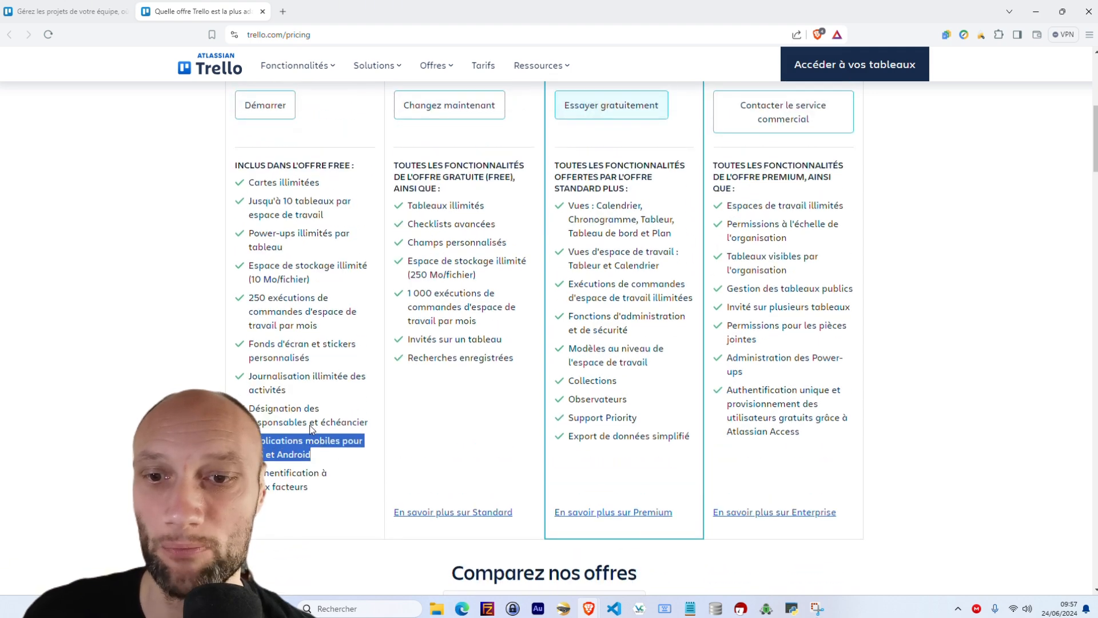
pyautogui.moveTo(248, 472); pyautogui.dragTo(299, 479)
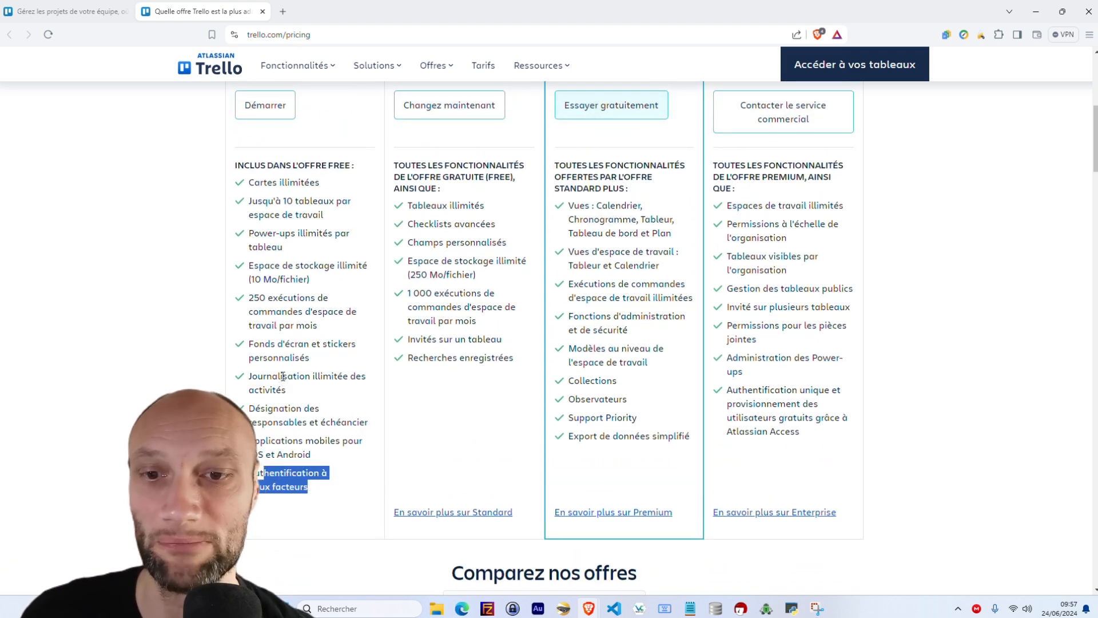
pyautogui.moveTo(281, 376); pyautogui.dragTo(297, 407)
pyautogui.scroll(4, 286, 356)
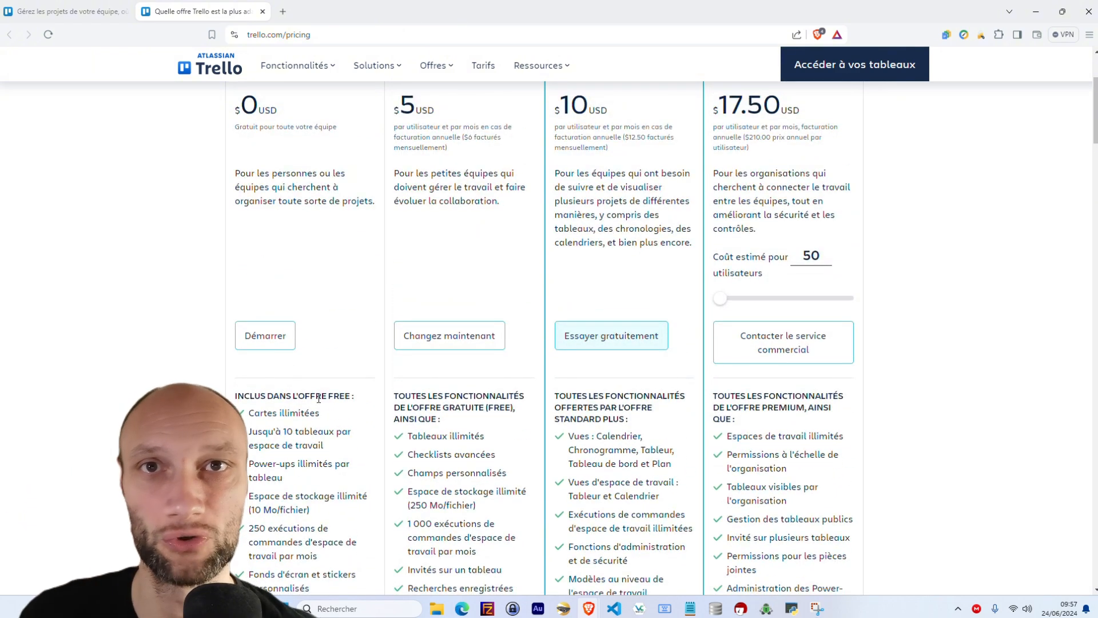
pyautogui.scroll(3, 377, 384)
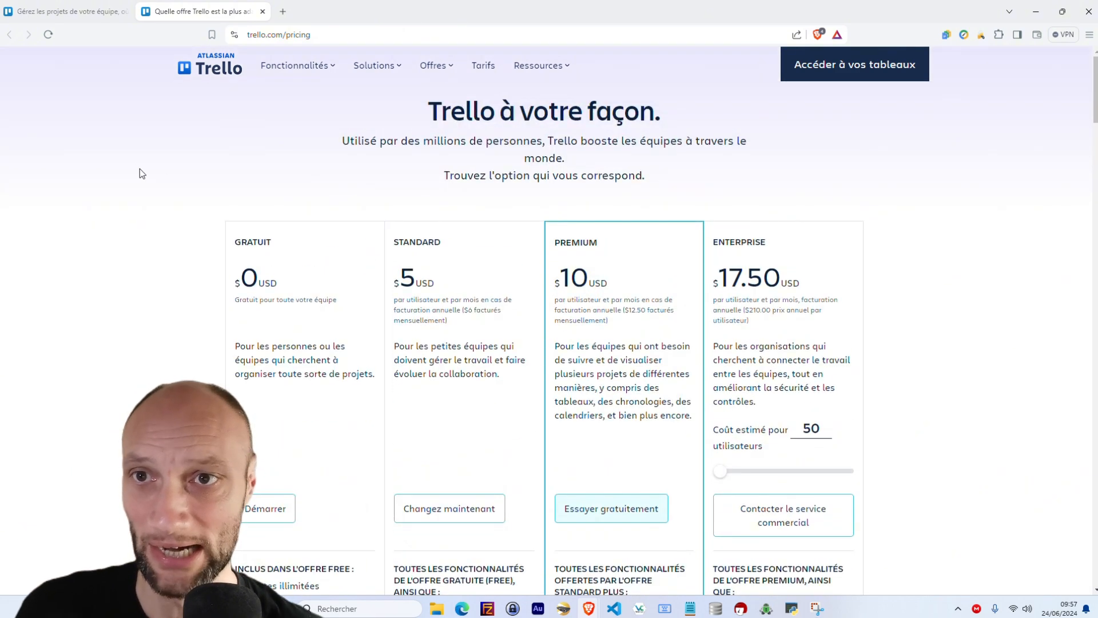
# Return to the Trello home page and enter the account's boards area.
pyautogui.click(75, 10)
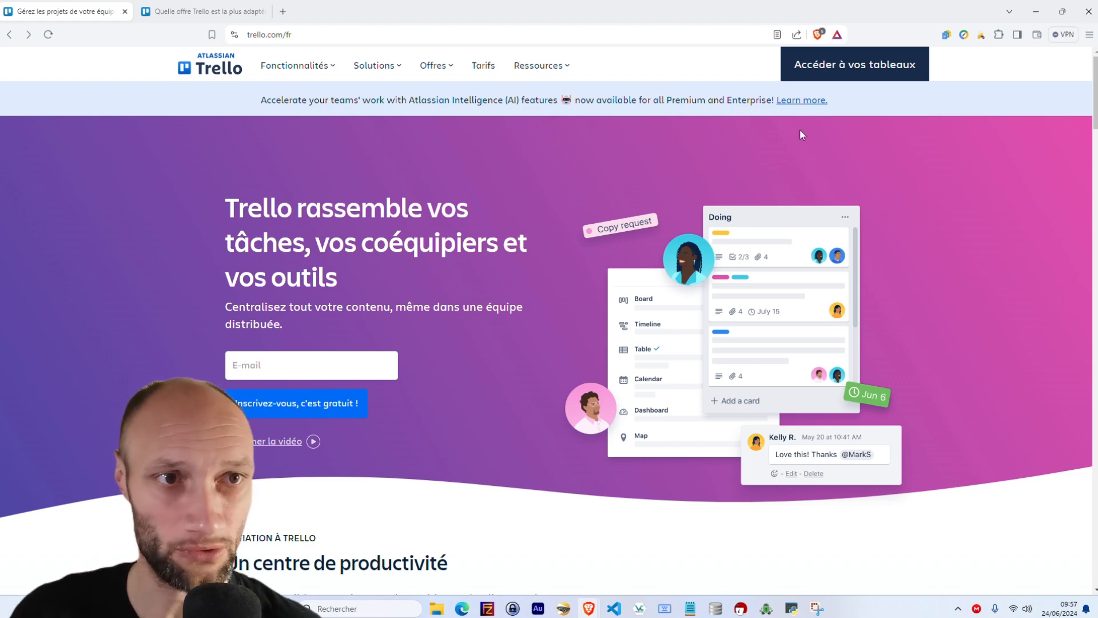
pyautogui.click(838, 74)
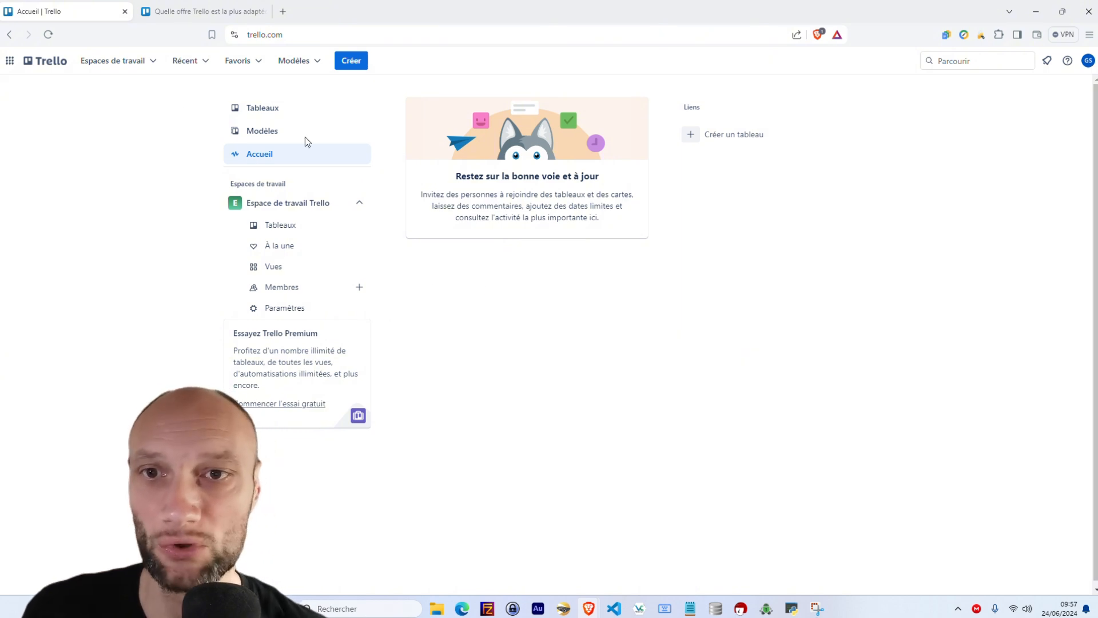
# Browse the template gallery, viewing the Professionnel and Éducation categories before returning to the gallery overview.
pyautogui.click(263, 131)
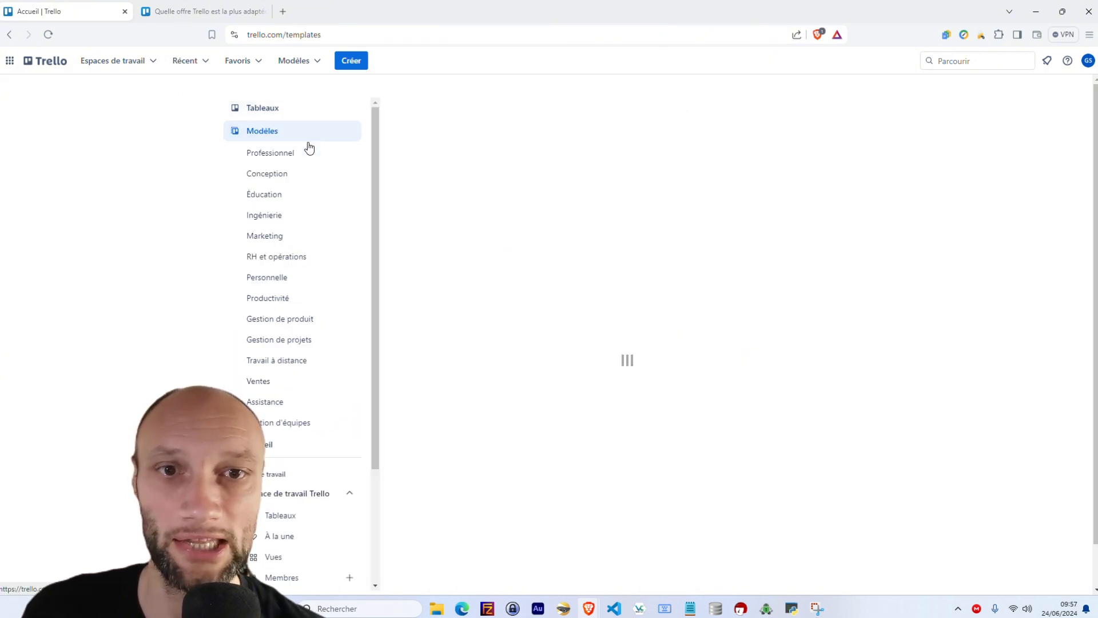
pyautogui.click(284, 159)
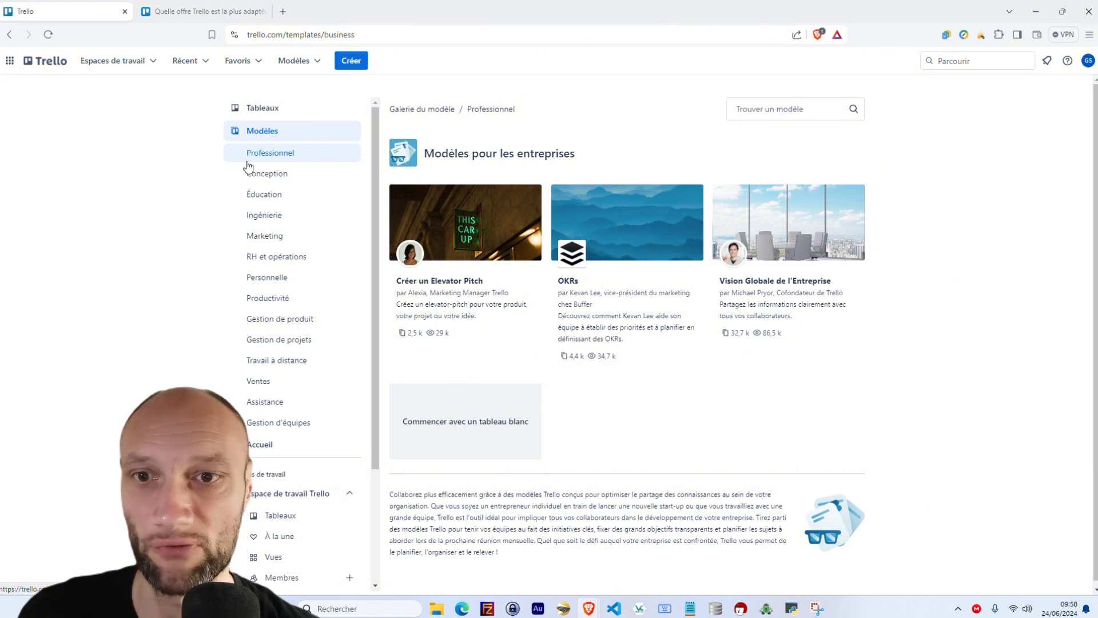
pyautogui.click(266, 195)
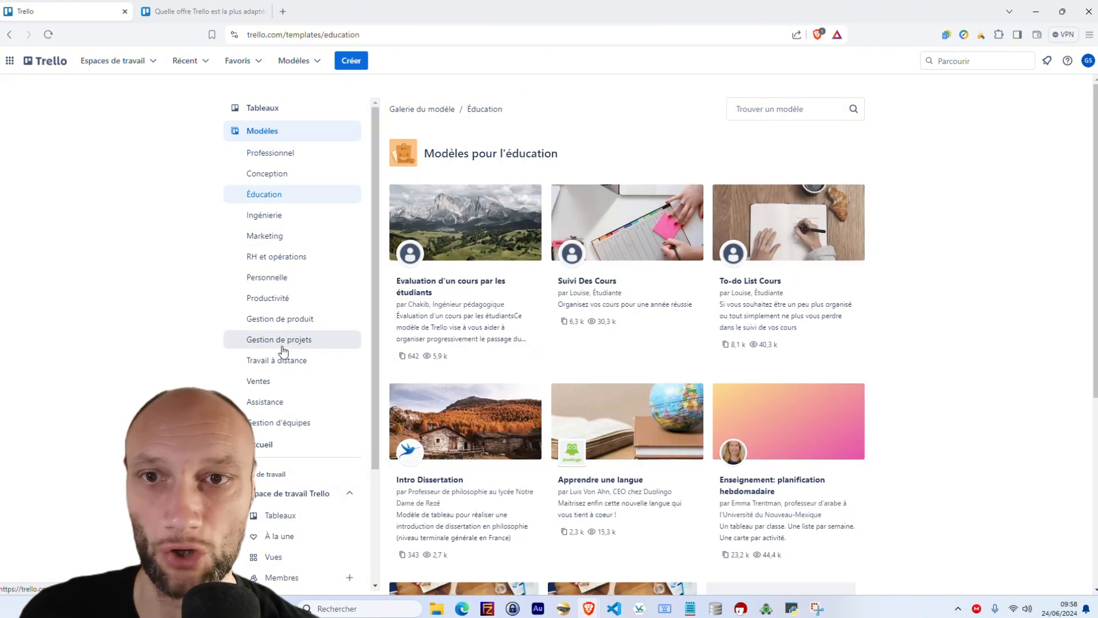
pyautogui.click(252, 130)
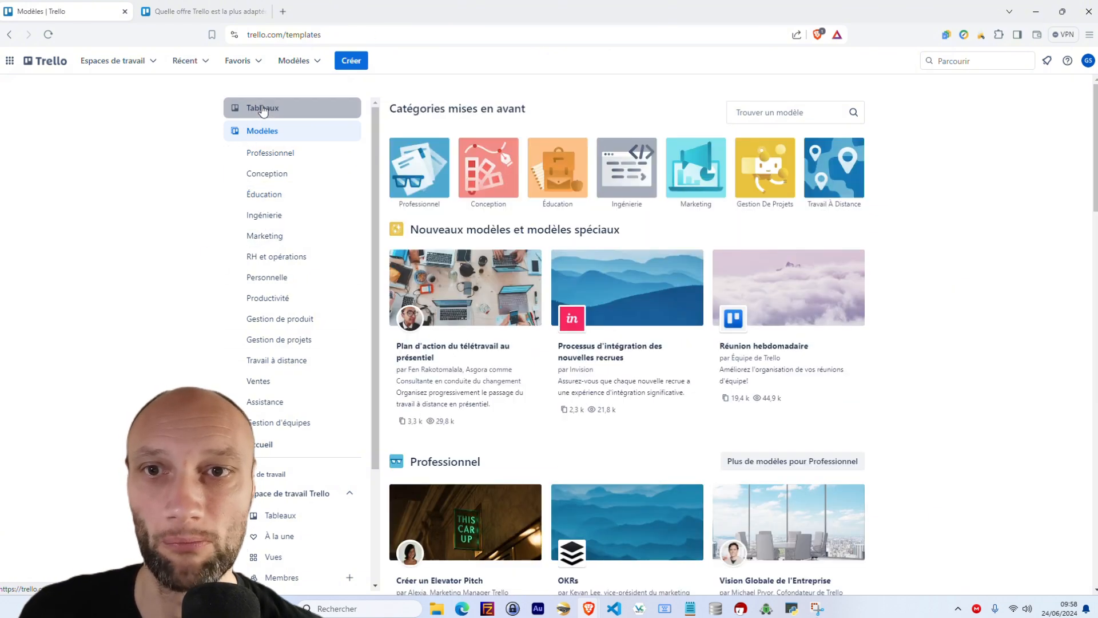
# View the Conduite de projet template from the boards overview and go back to the overview.
pyautogui.click(256, 109)
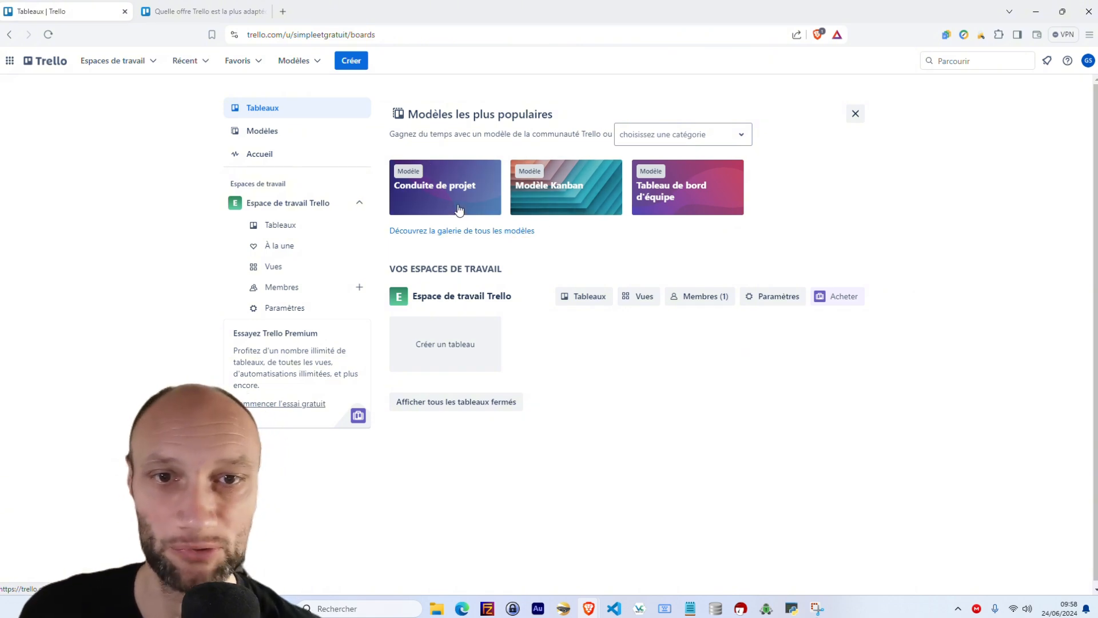
pyautogui.click(464, 186)
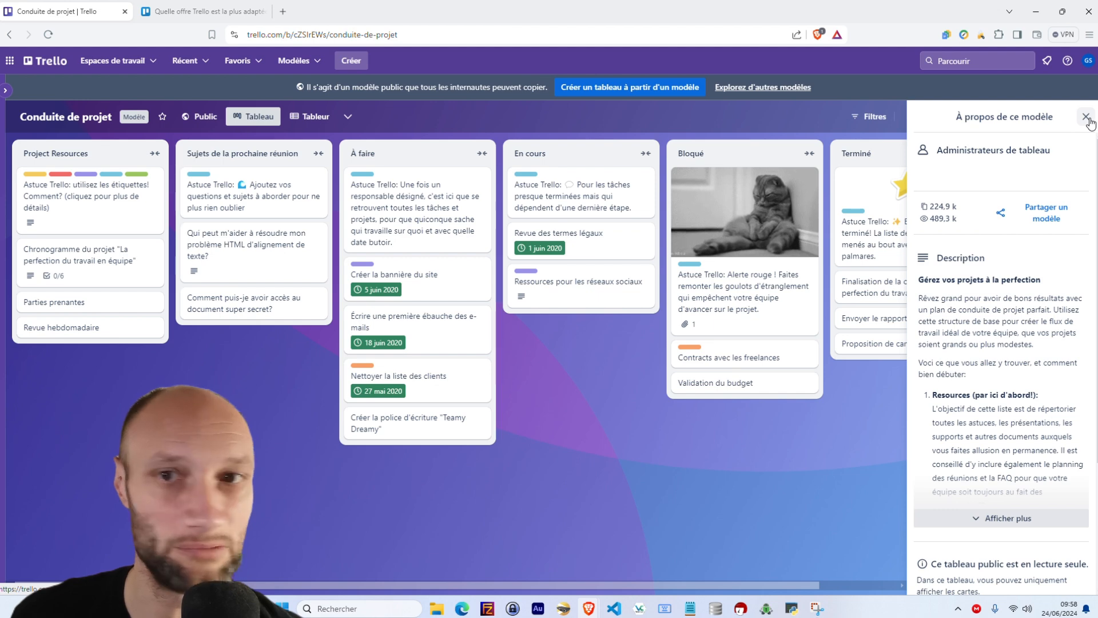
pyautogui.click(52, 67)
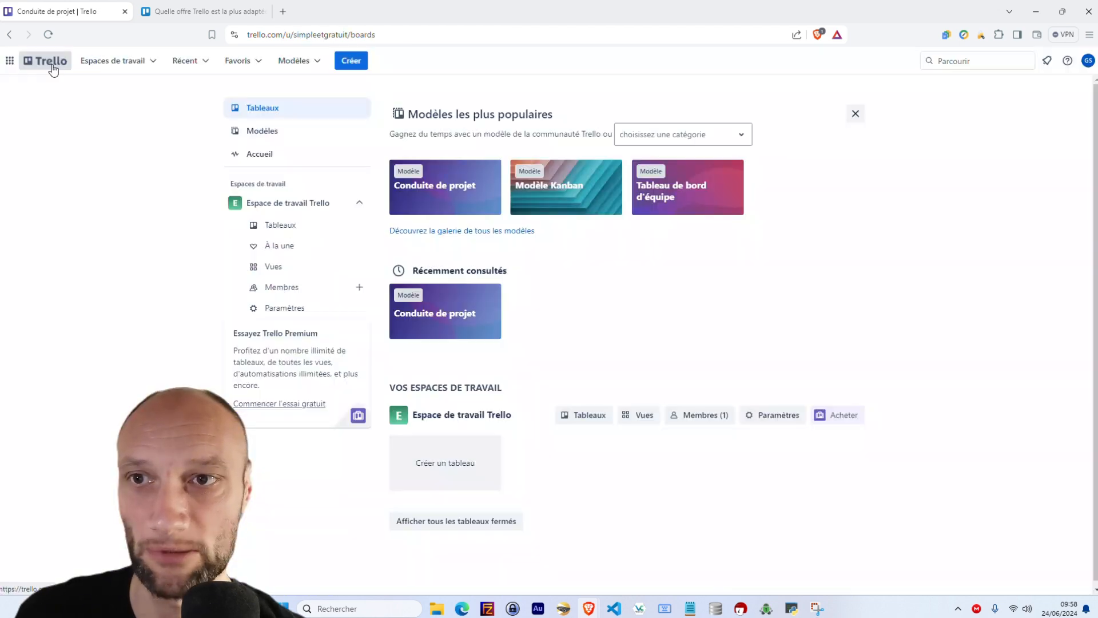
# Create the Trello workspace's first board, titled "Mon projet pour dominer le monde", with visibility set to Espace de travail.
pyautogui.click(305, 227)
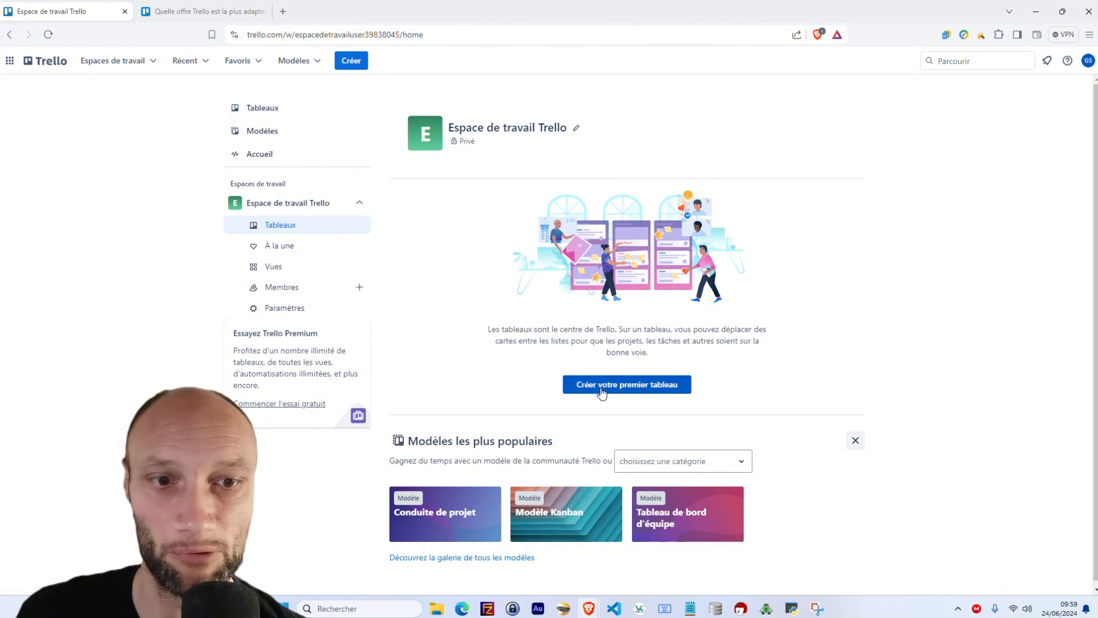
pyautogui.click(625, 387)
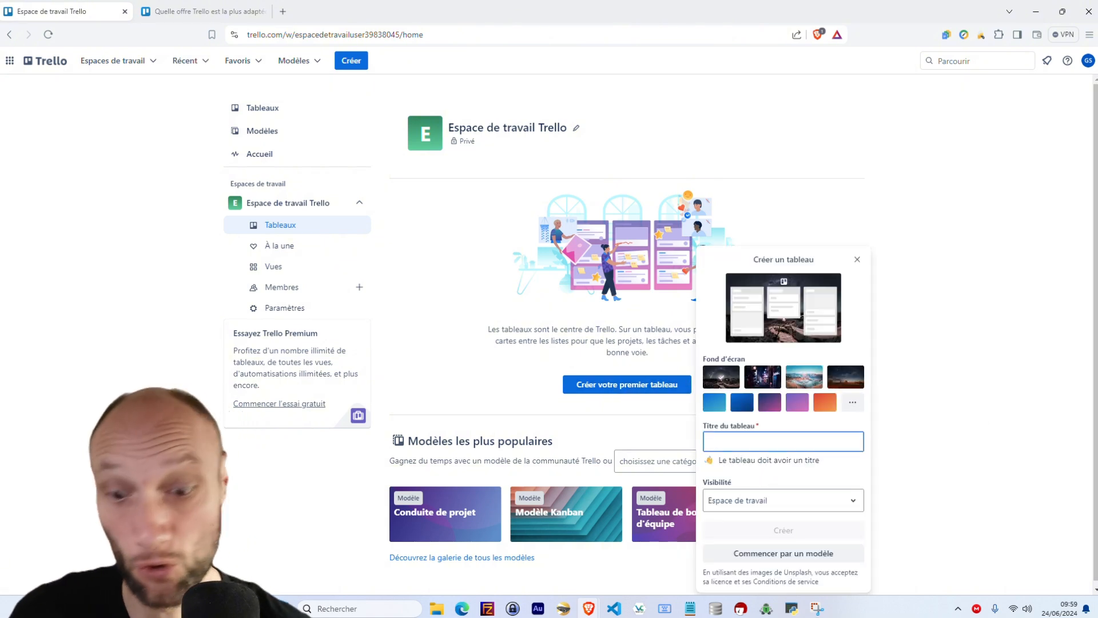
pyautogui.write('M')
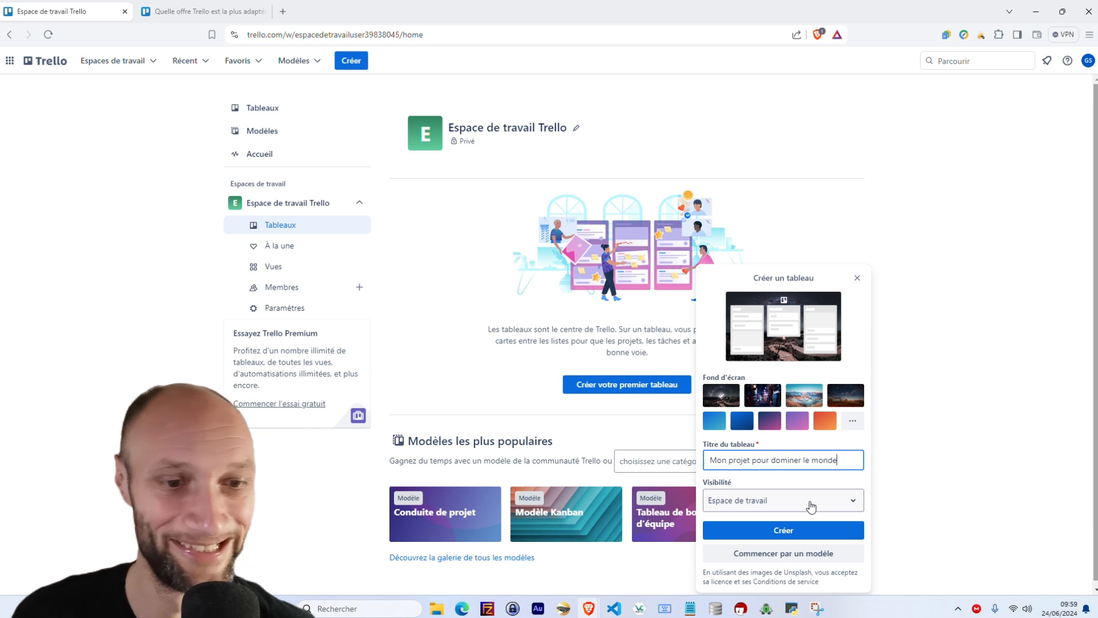
pyautogui.click(773, 506)
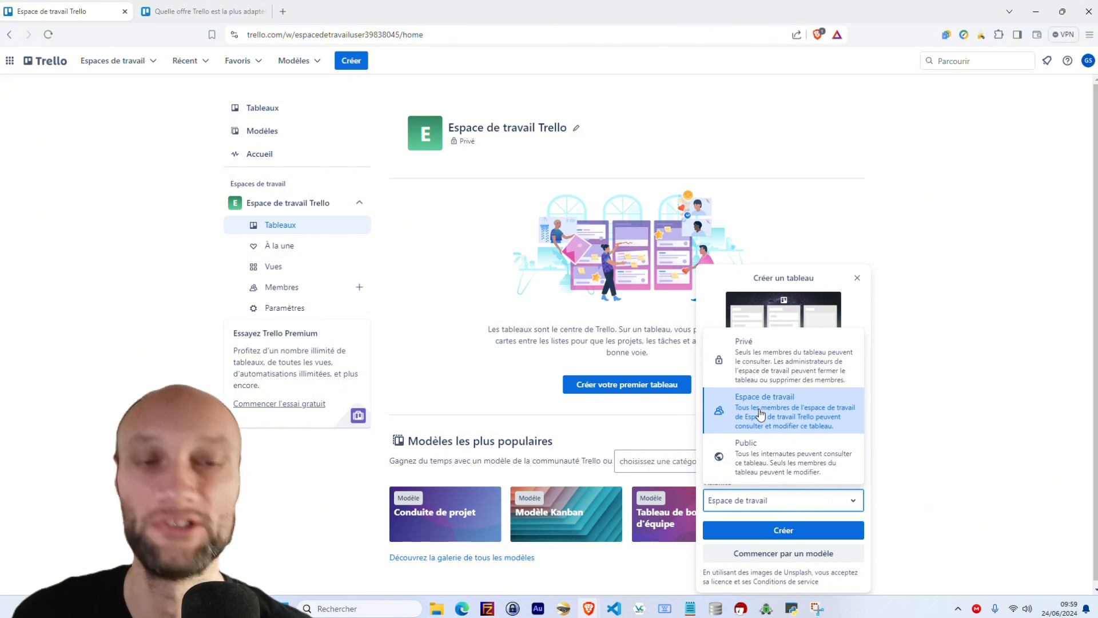
pyautogui.click(787, 531)
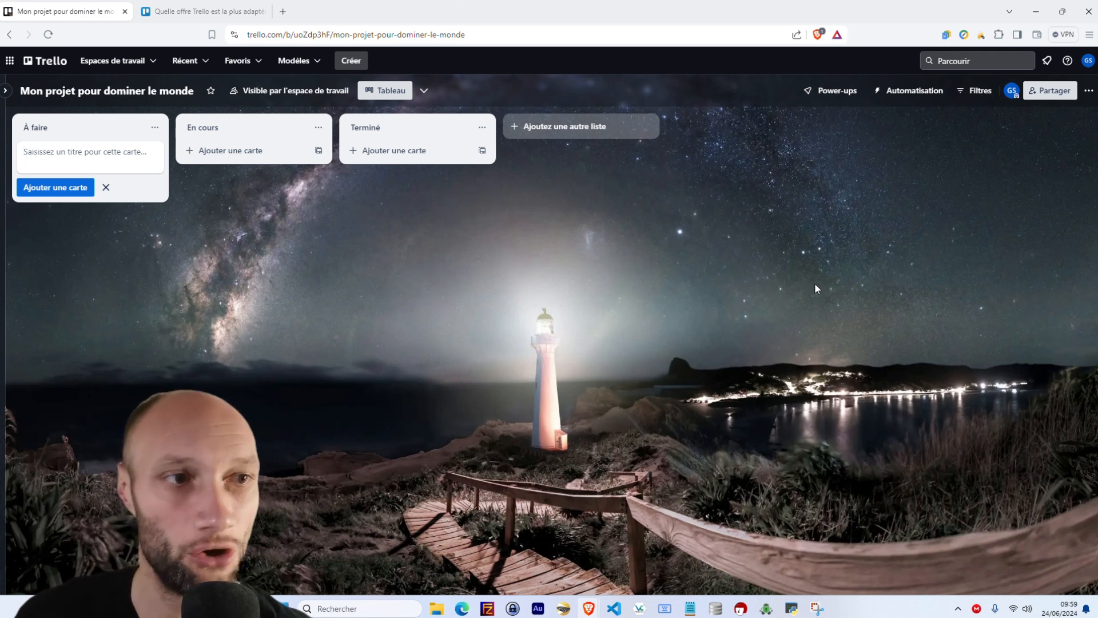
pyautogui.press('ctrl')
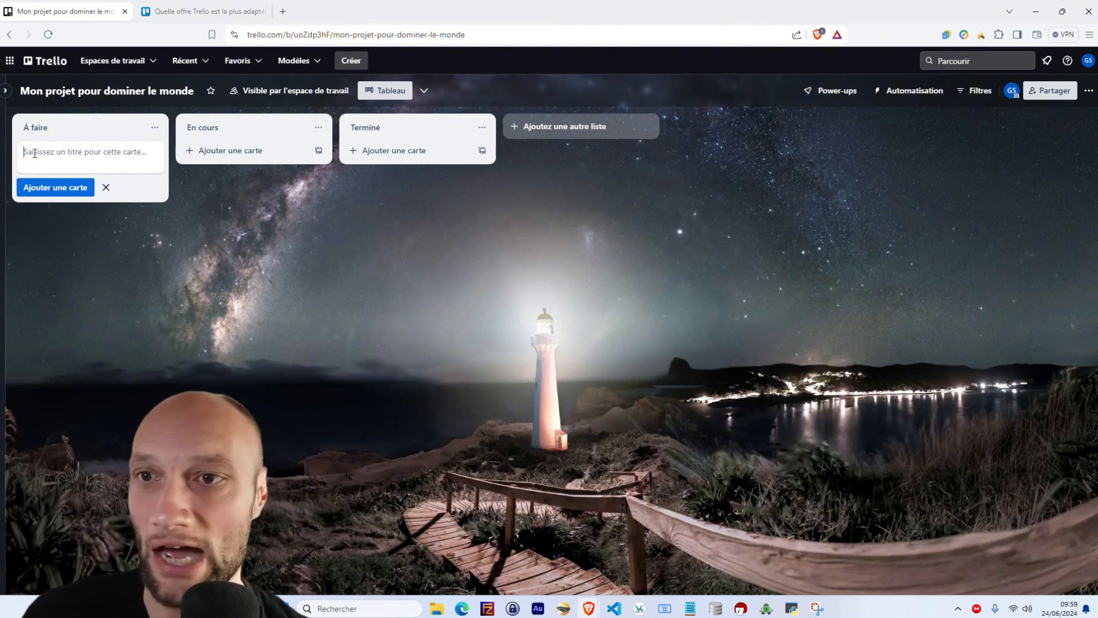
pyautogui.press('ctrl')
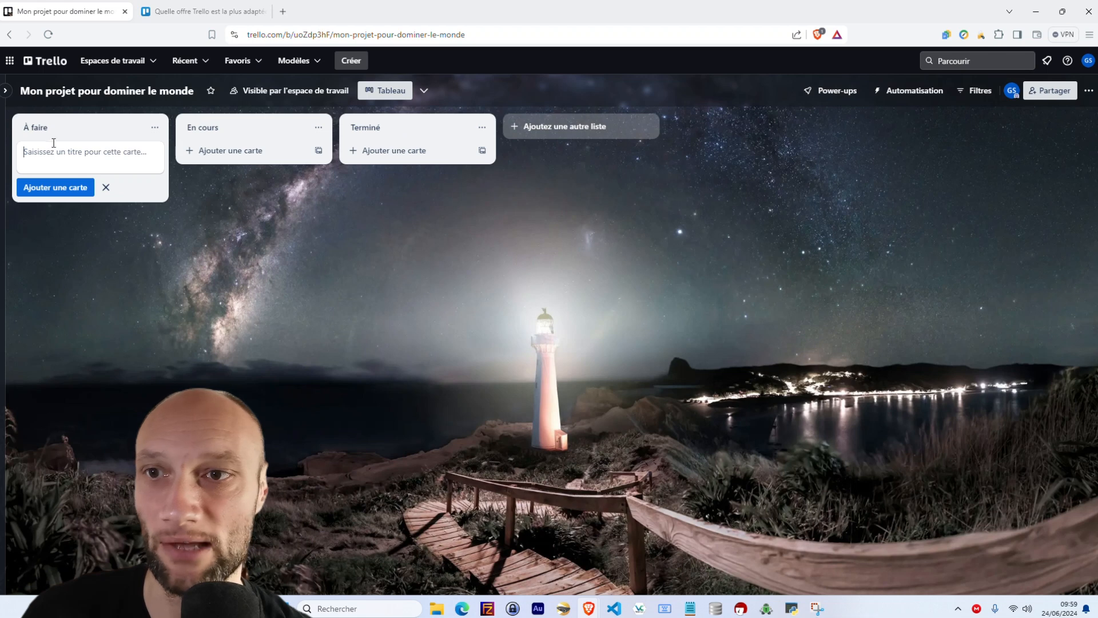
# Add a list titled "Confirmation" to the board and place it between En cours and Terminé.
pyautogui.click(549, 130)
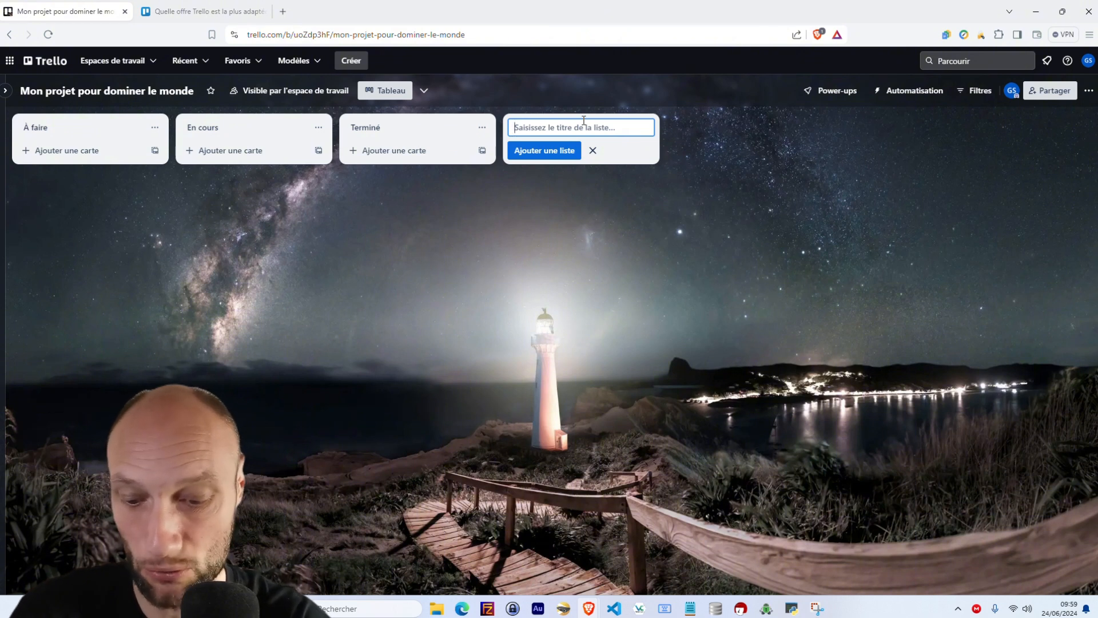
pyautogui.write('Confirma')
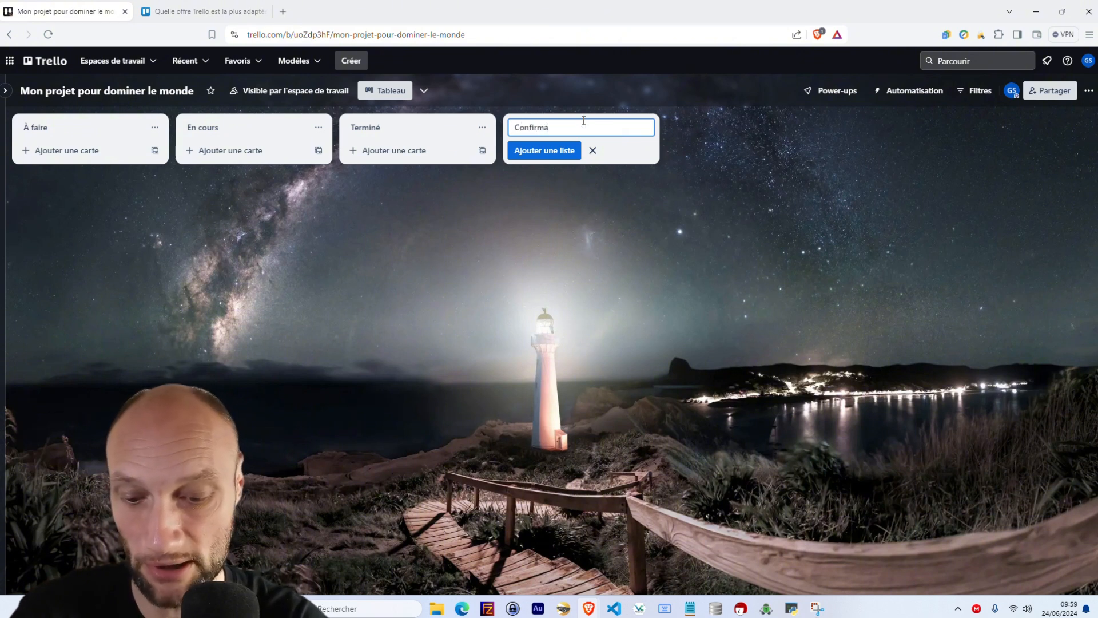
pyautogui.write('tion')
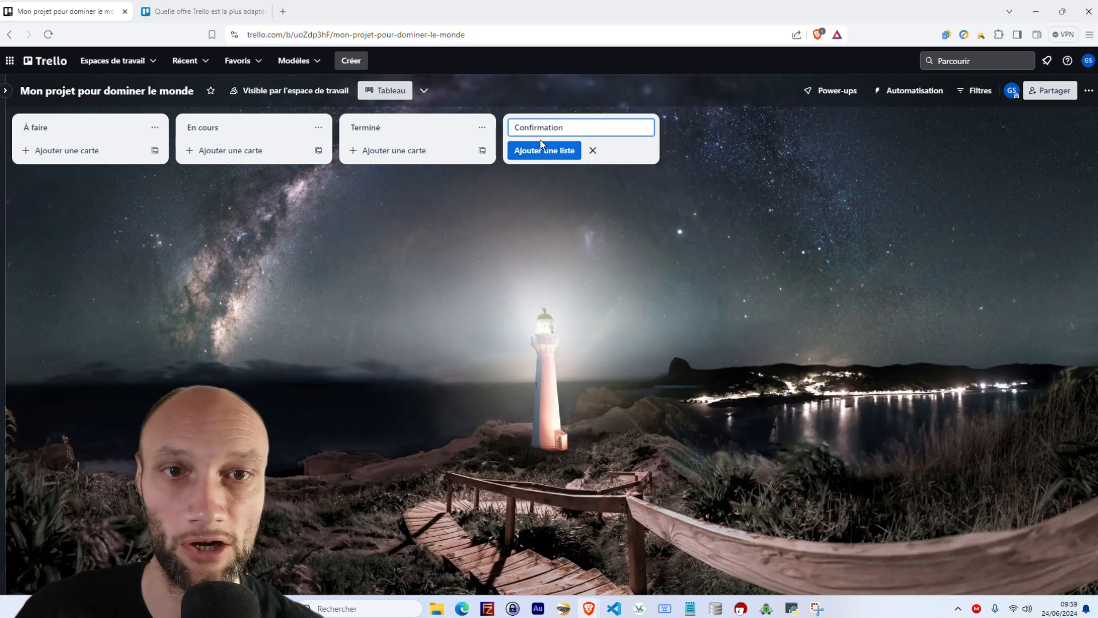
pyautogui.click(545, 153)
pyautogui.moveTo(608, 121); pyautogui.dragTo(433, 142)
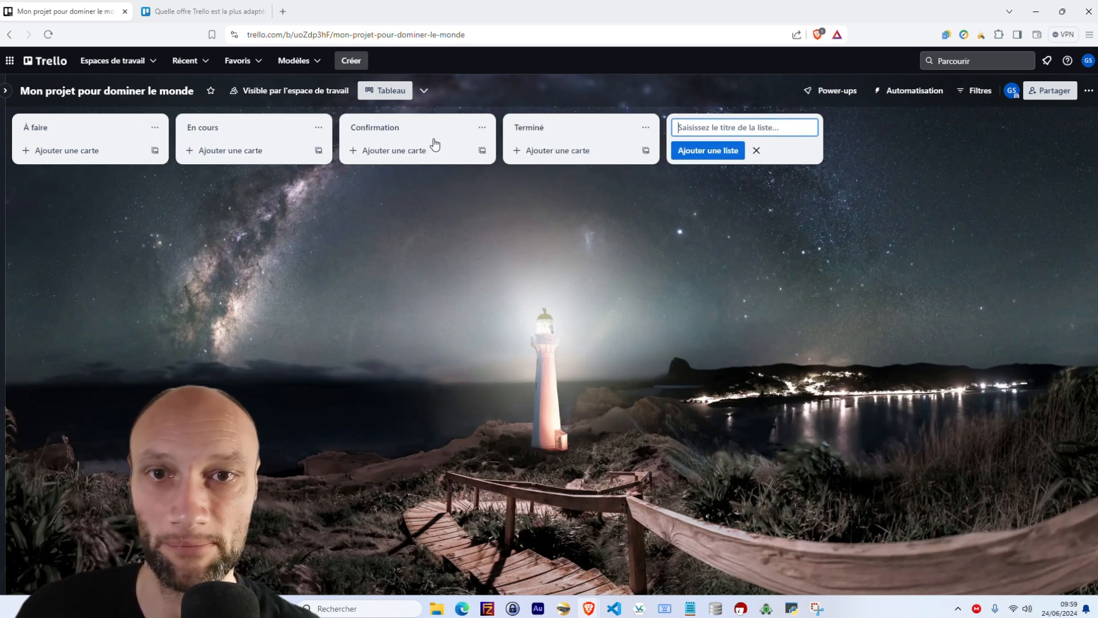
pyautogui.click(350, 249)
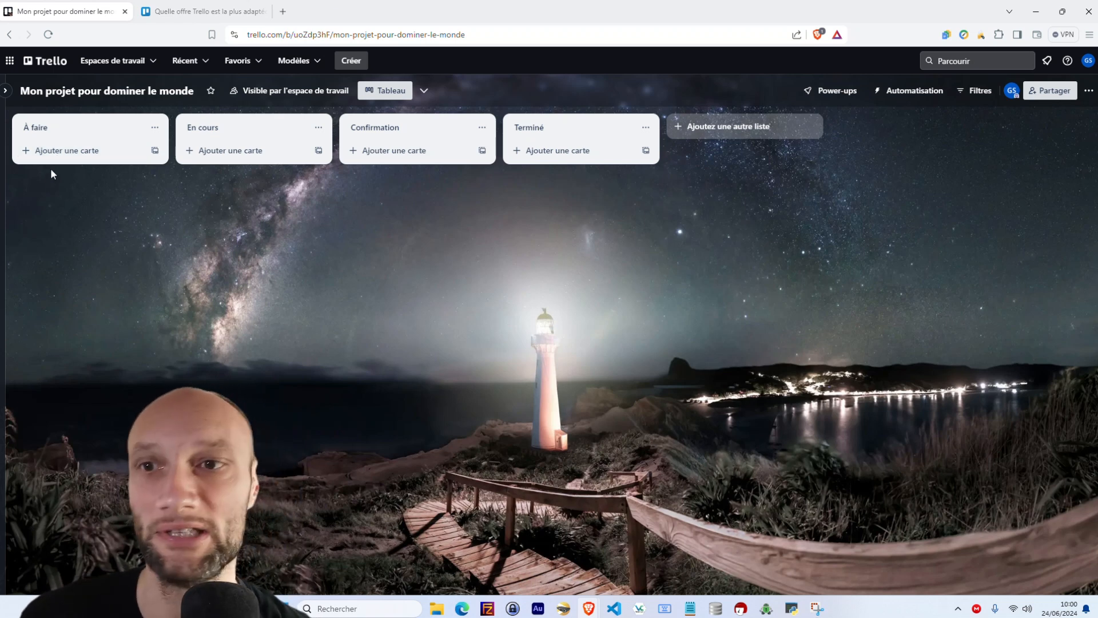
# Add a card titled "Contacter le comptable" to the À faire list.
pyautogui.click(52, 154)
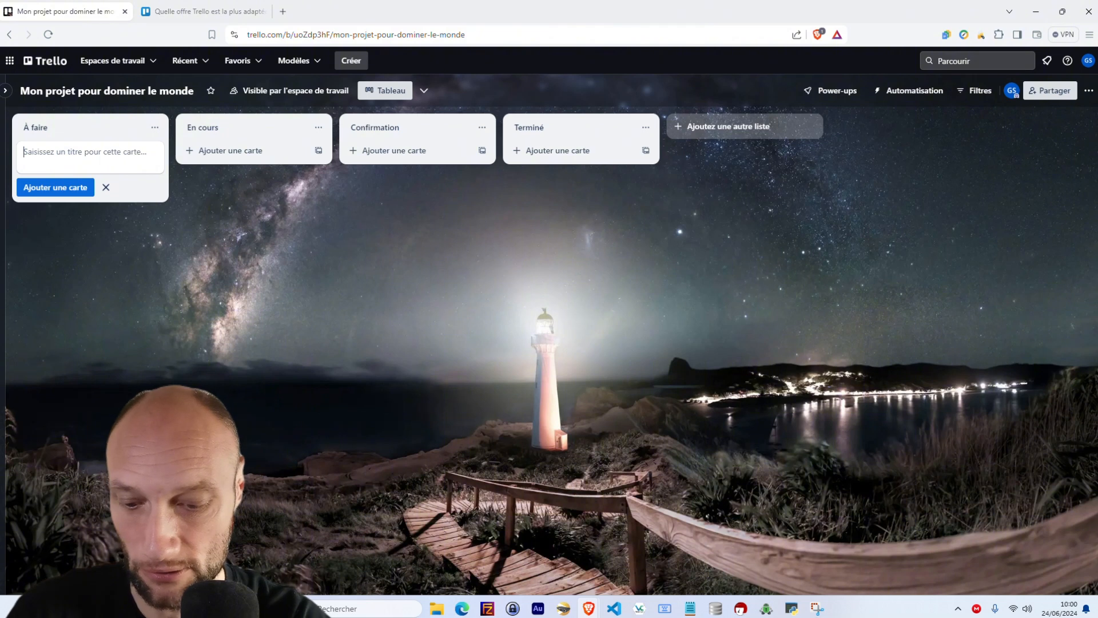
pyautogui.write('Contacter le comptable')
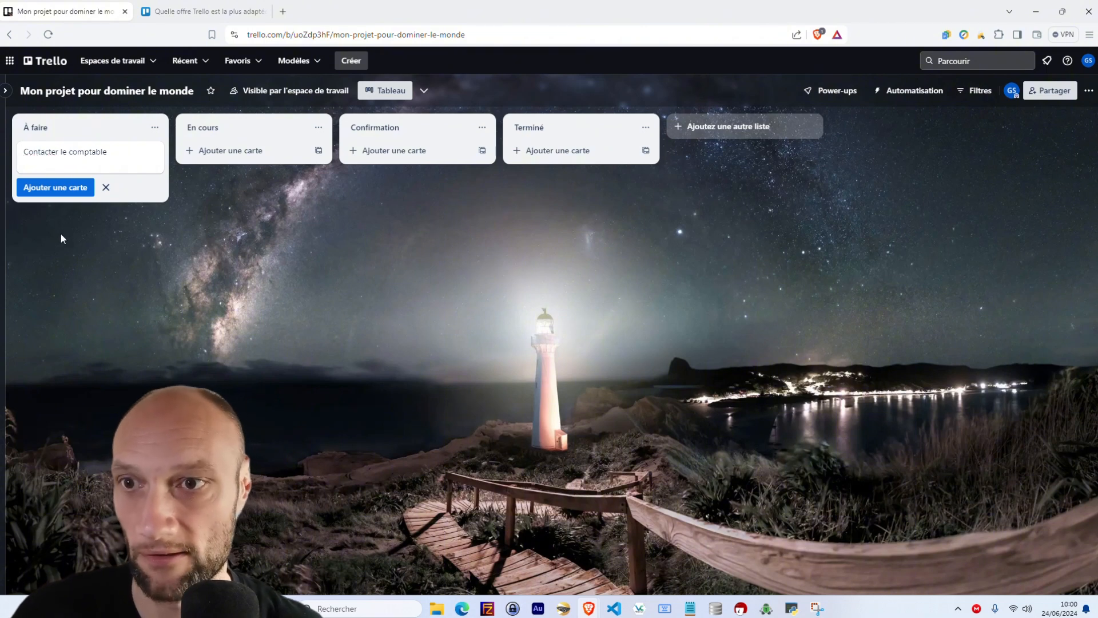
pyautogui.click(61, 238)
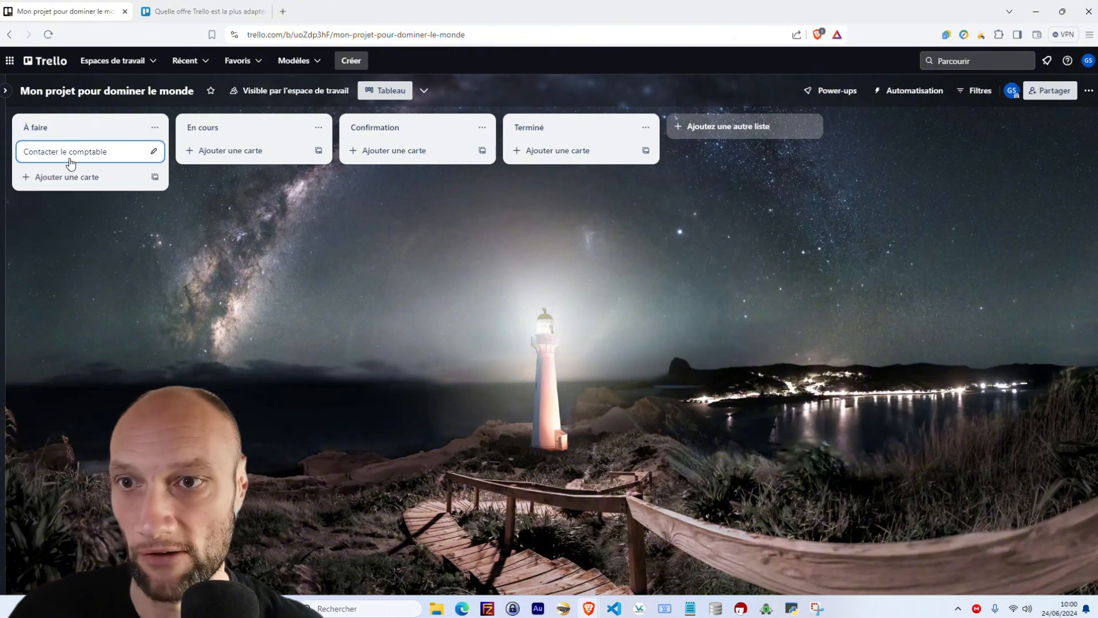
# View the Contacter le comptable card's details and description editor, and close the card without entering anything.
pyautogui.click(77, 155)
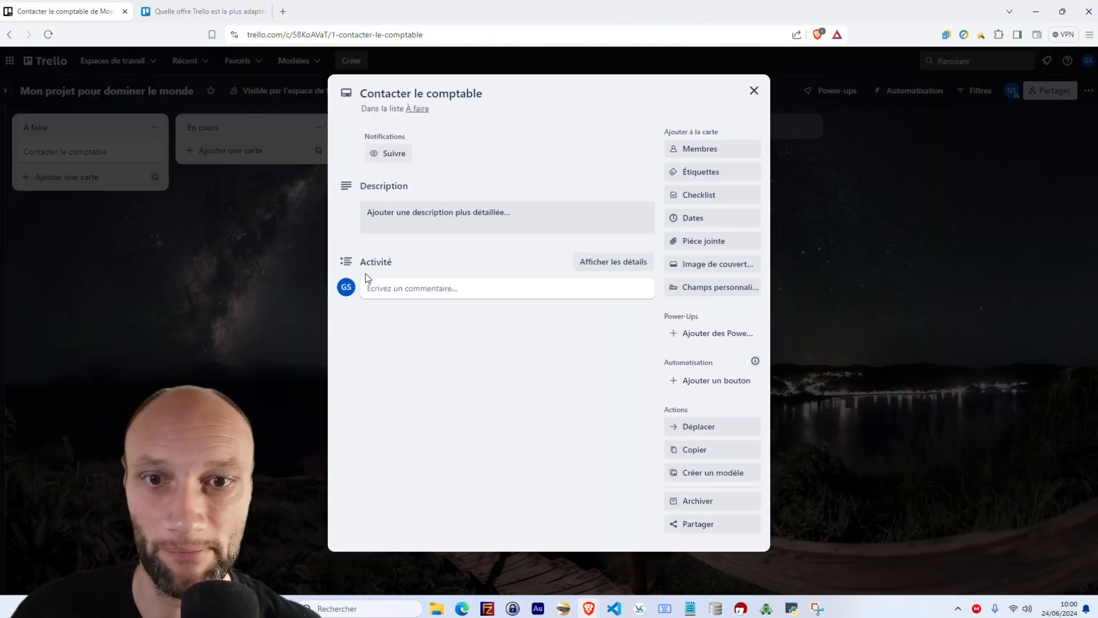
pyautogui.click(372, 217)
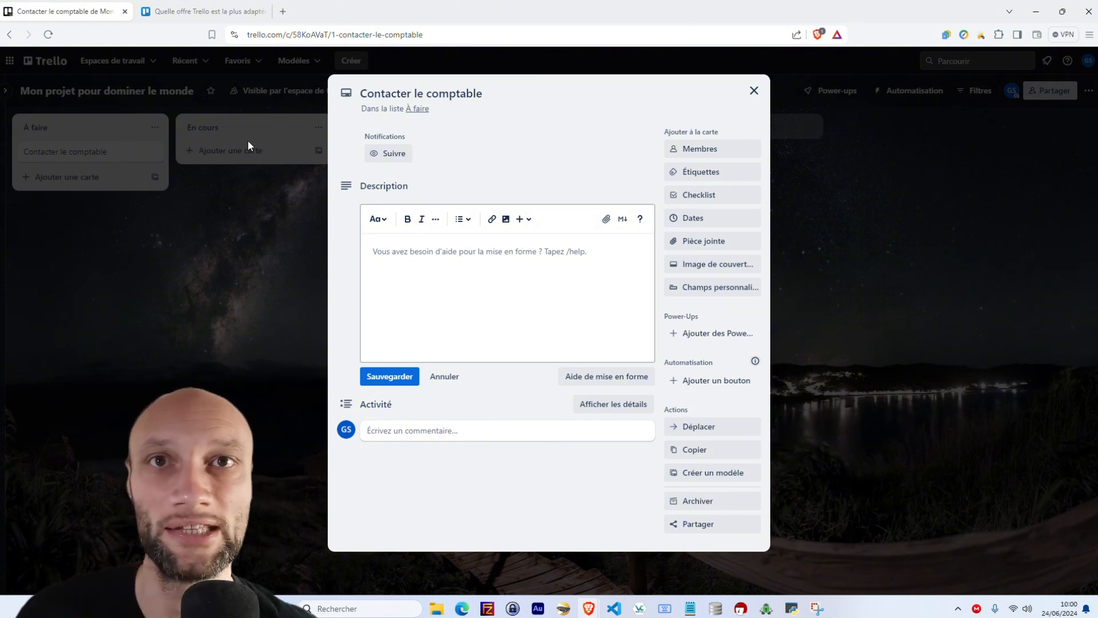
pyautogui.click(754, 91)
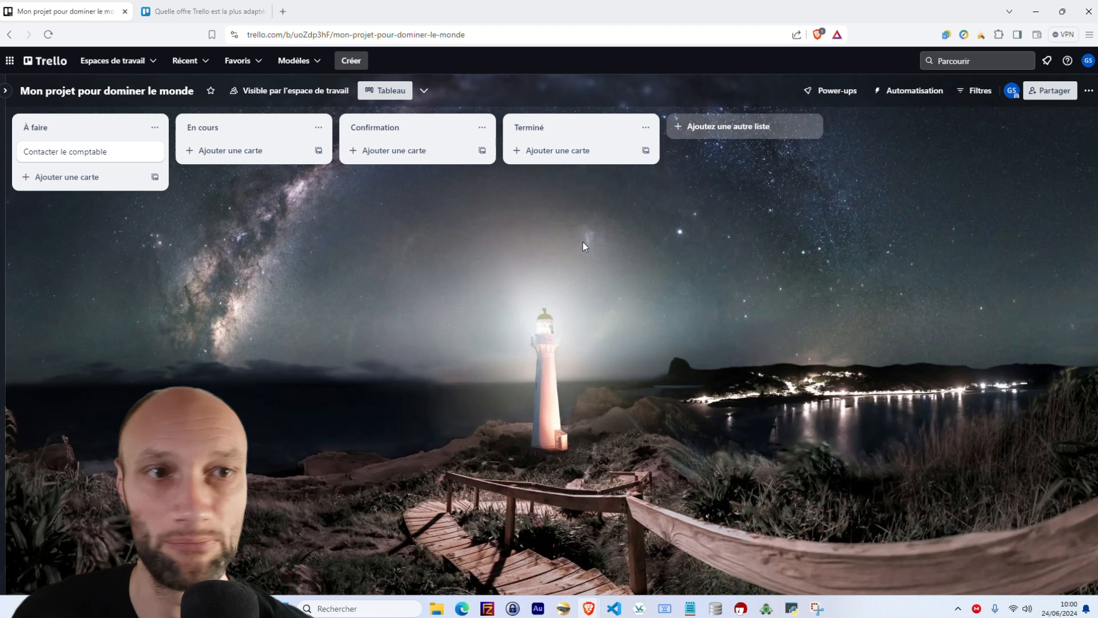
# Add three more lists after Terminé, each titled with a different team member's first name.
pyautogui.click(773, 135)
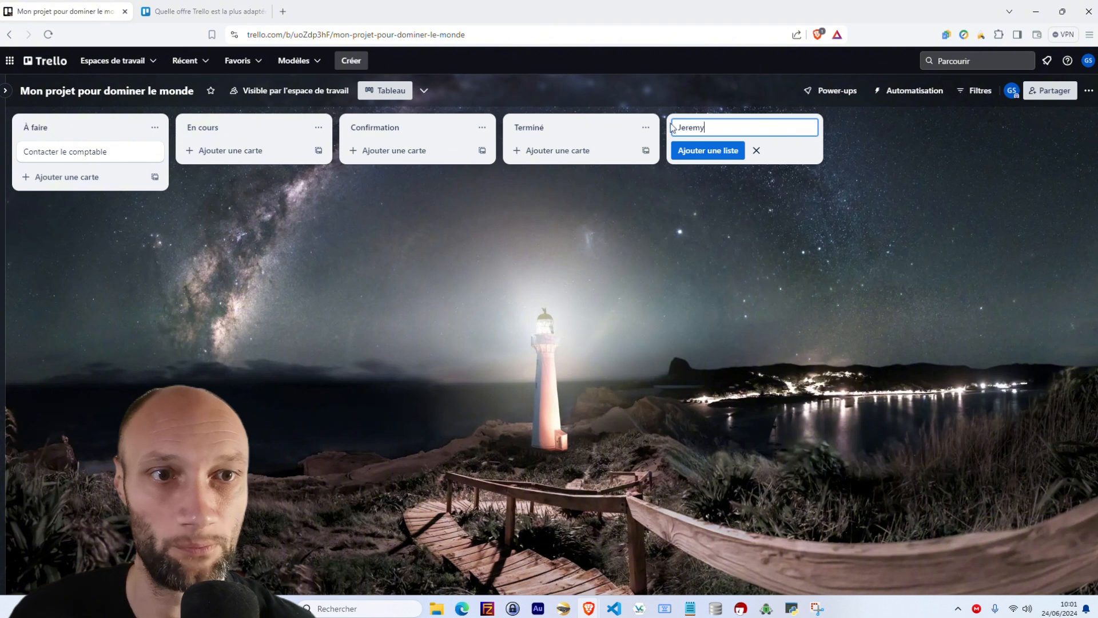
pyautogui.click(708, 150)
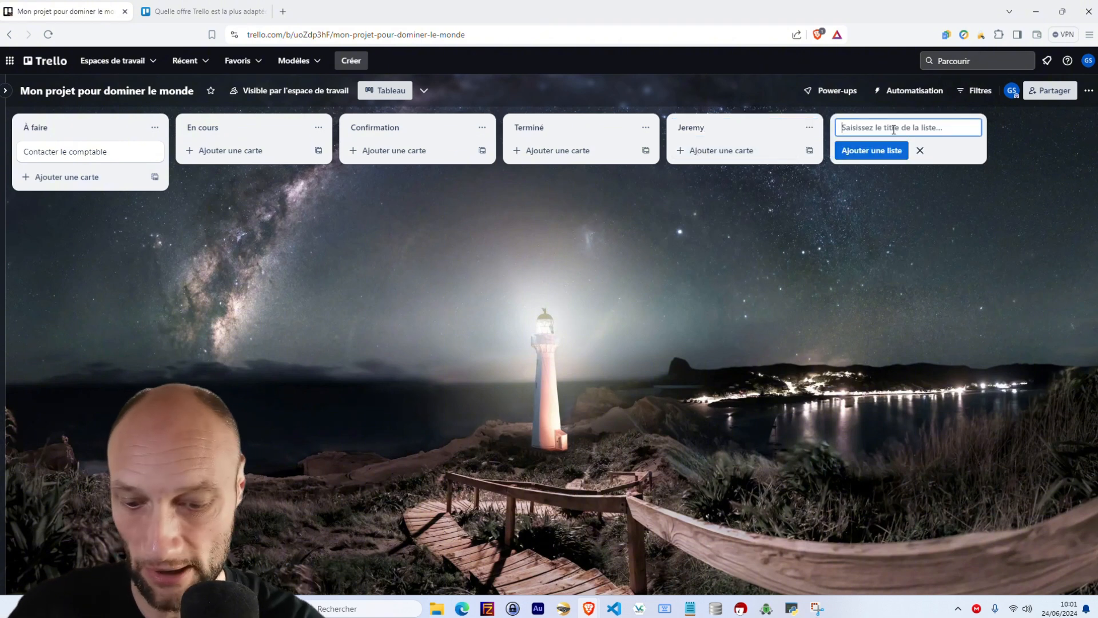
pyautogui.write('Gael')
pyautogui.click(882, 151)
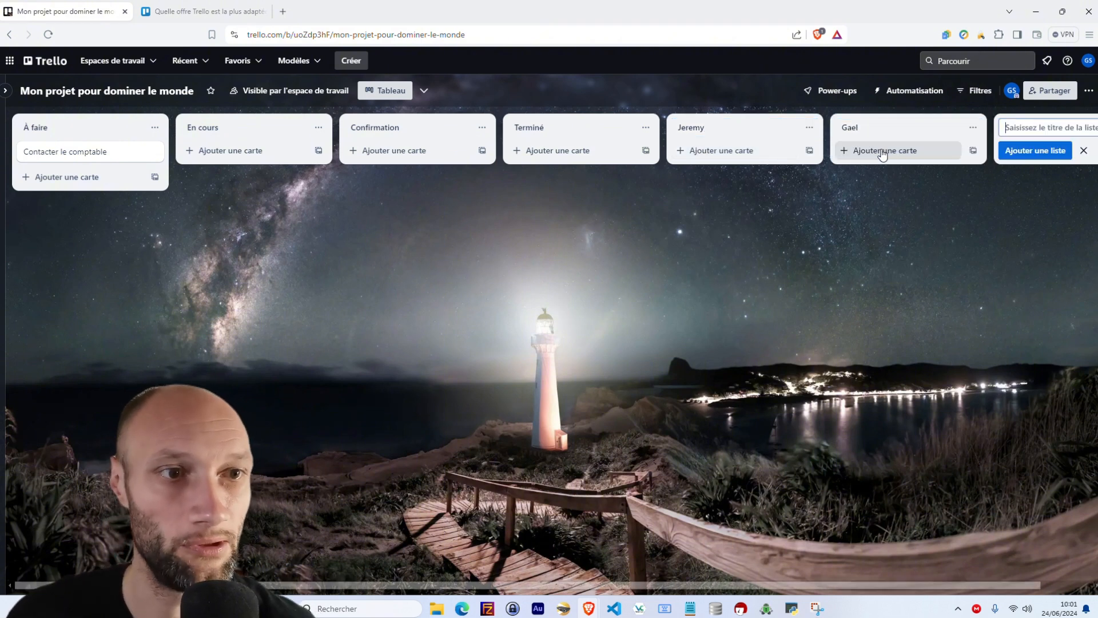
pyautogui.write('He')
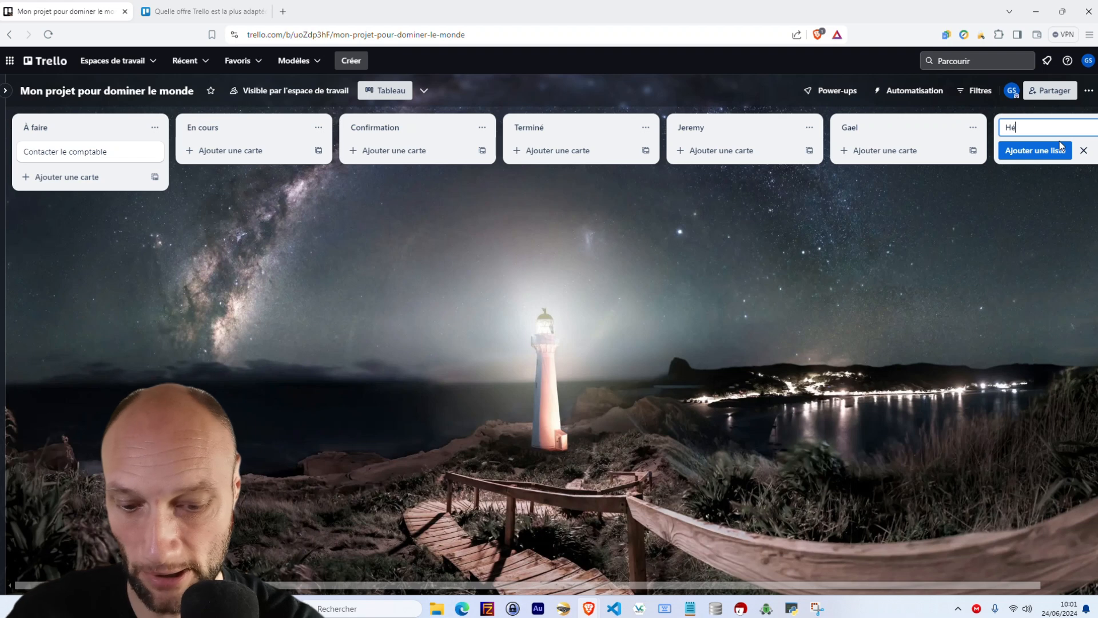
pyautogui.write('lène')
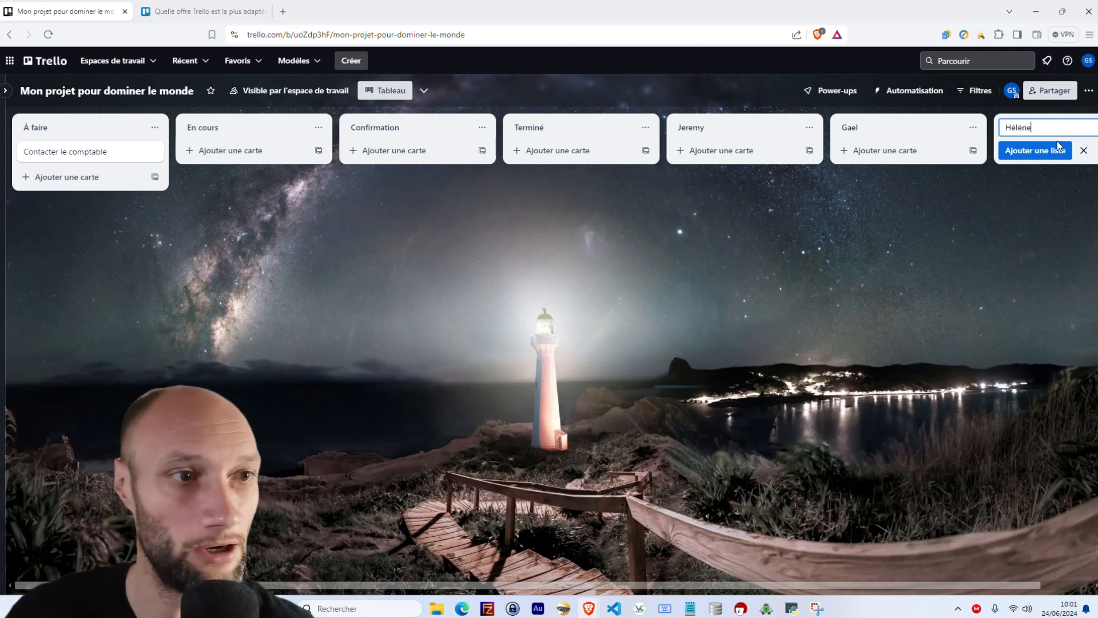
pyautogui.click(1057, 146)
pyautogui.moveTo(1017, 130); pyautogui.dragTo(835, 131)
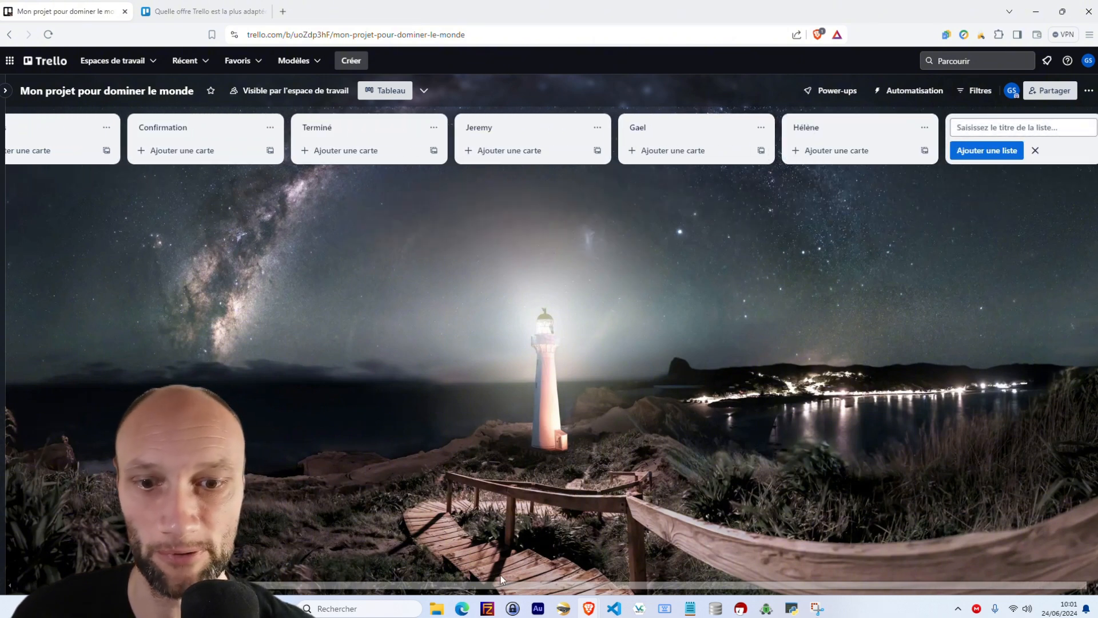
pyautogui.moveTo(454, 582); pyautogui.dragTo(272, 565)
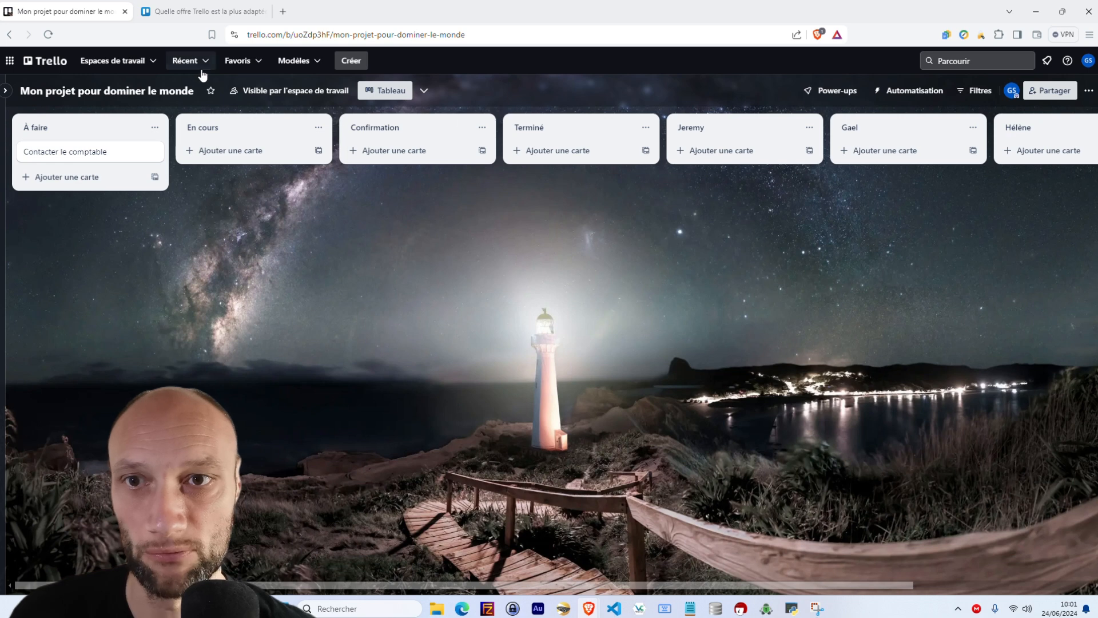
# Check the board's view options and move the Contacter le comptable card from À faire to the second team member's list.
pyautogui.click(424, 92)
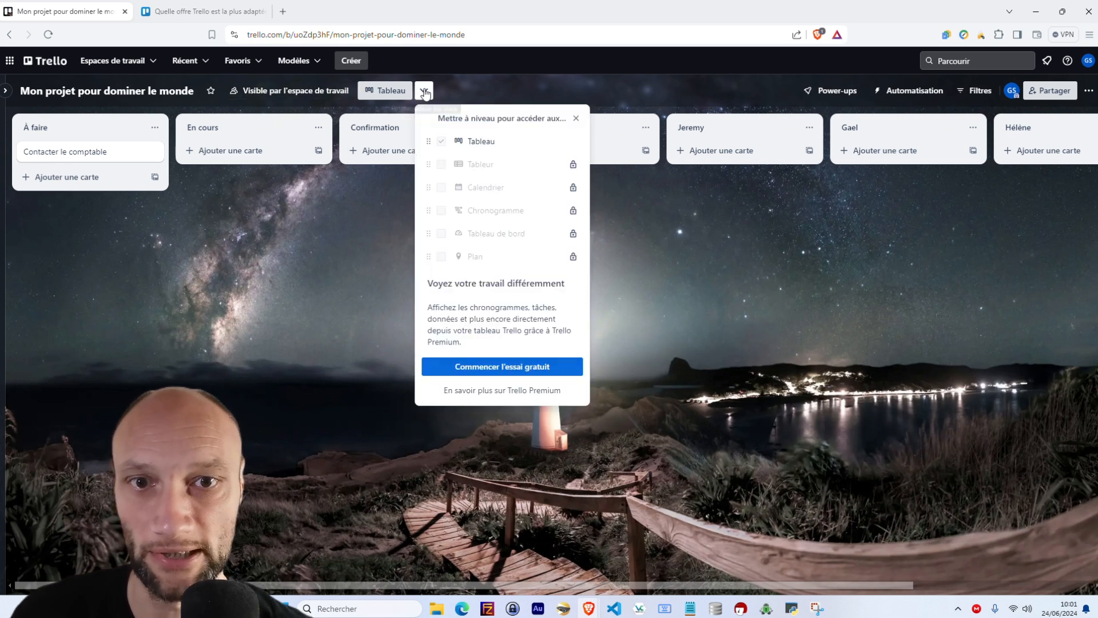
pyautogui.click(268, 344)
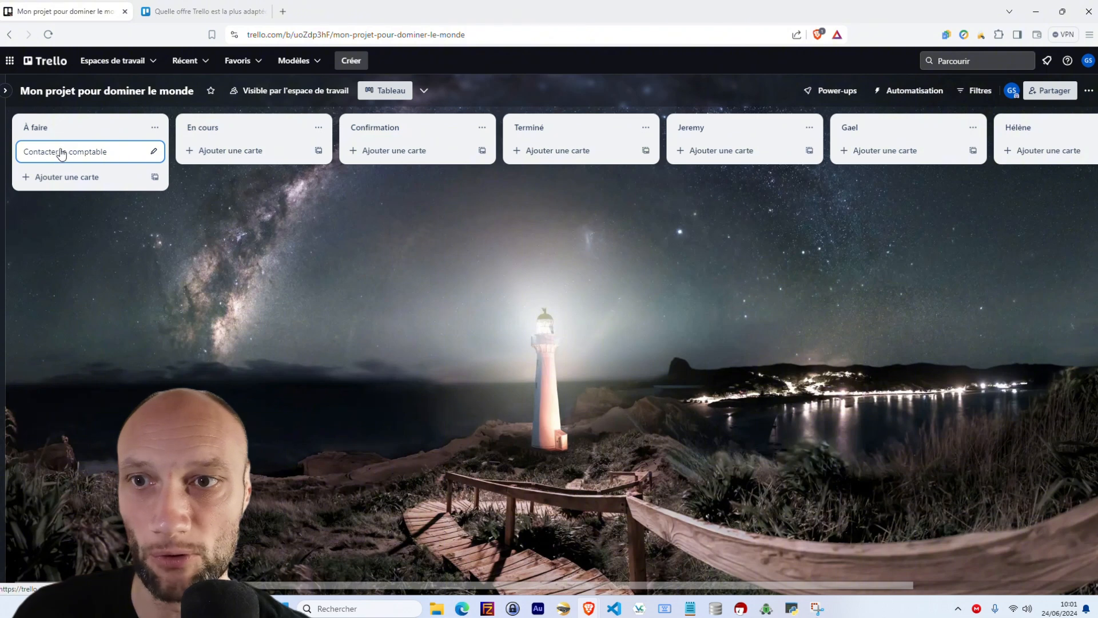
pyautogui.moveTo(72, 156); pyautogui.dragTo(877, 148)
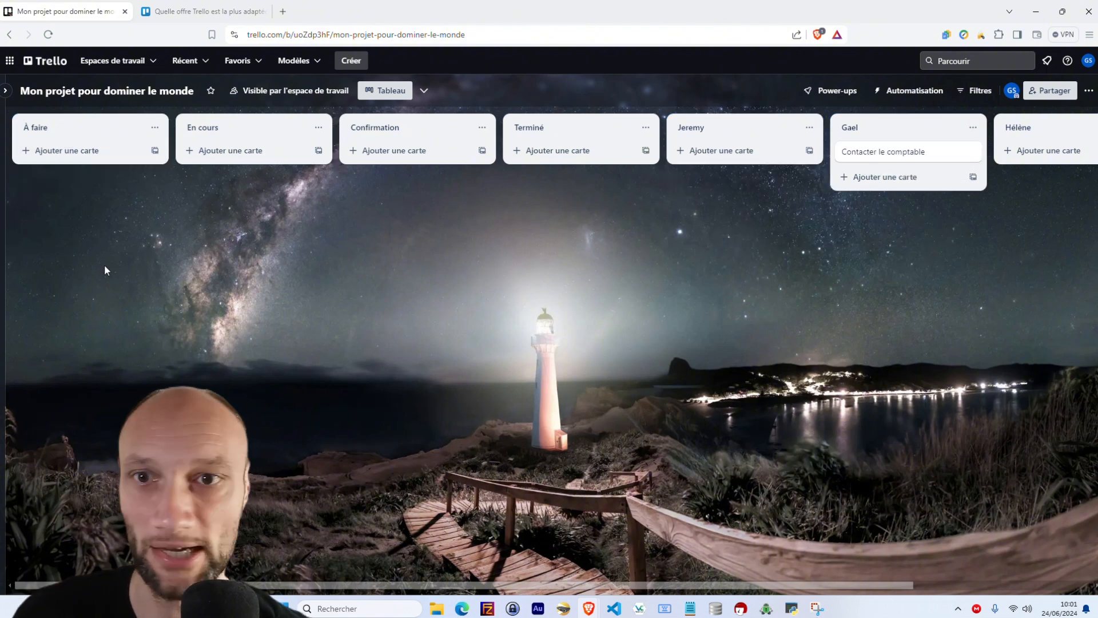
# Add a card titled "Créer une invitation bénévoles" to the À faire list.
pyautogui.click(60, 152)
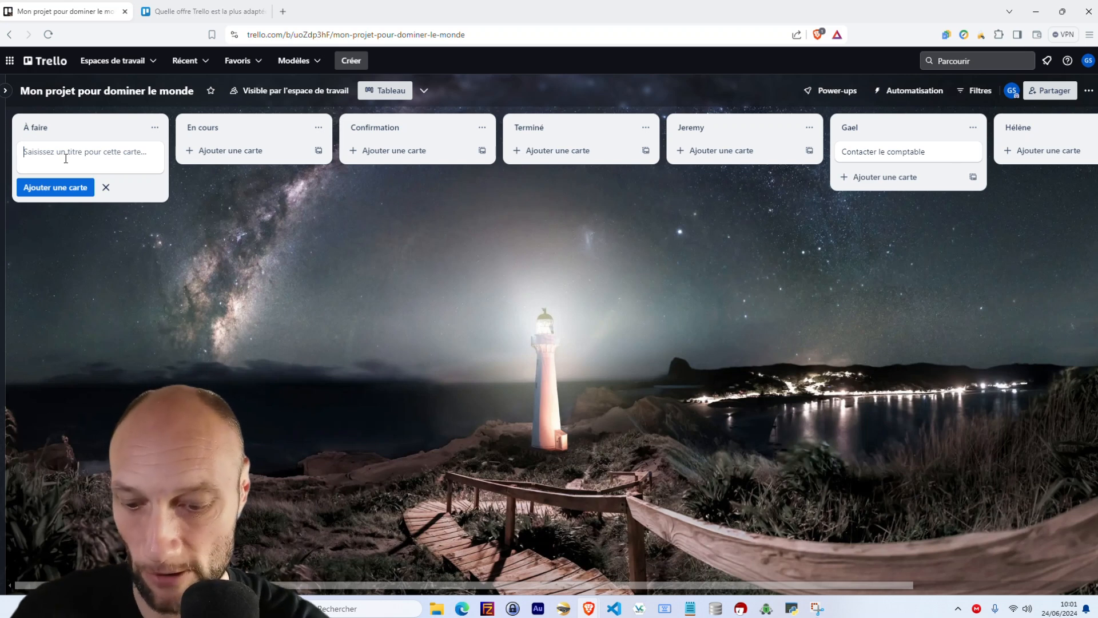
pyautogui.write('Créer une invita')
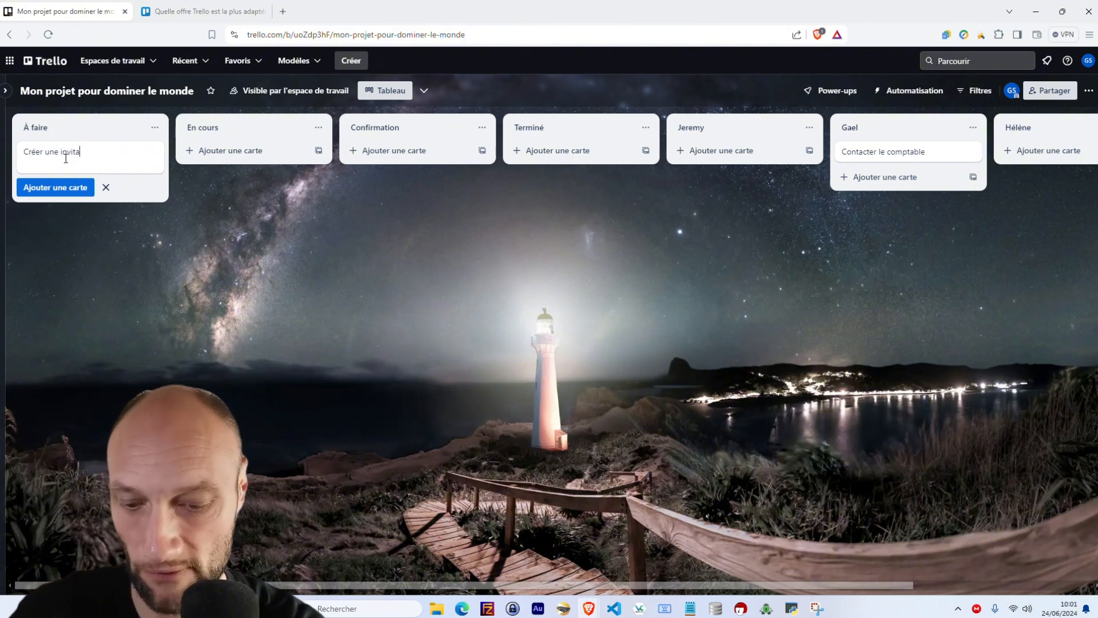
pyautogui.write('tion be')
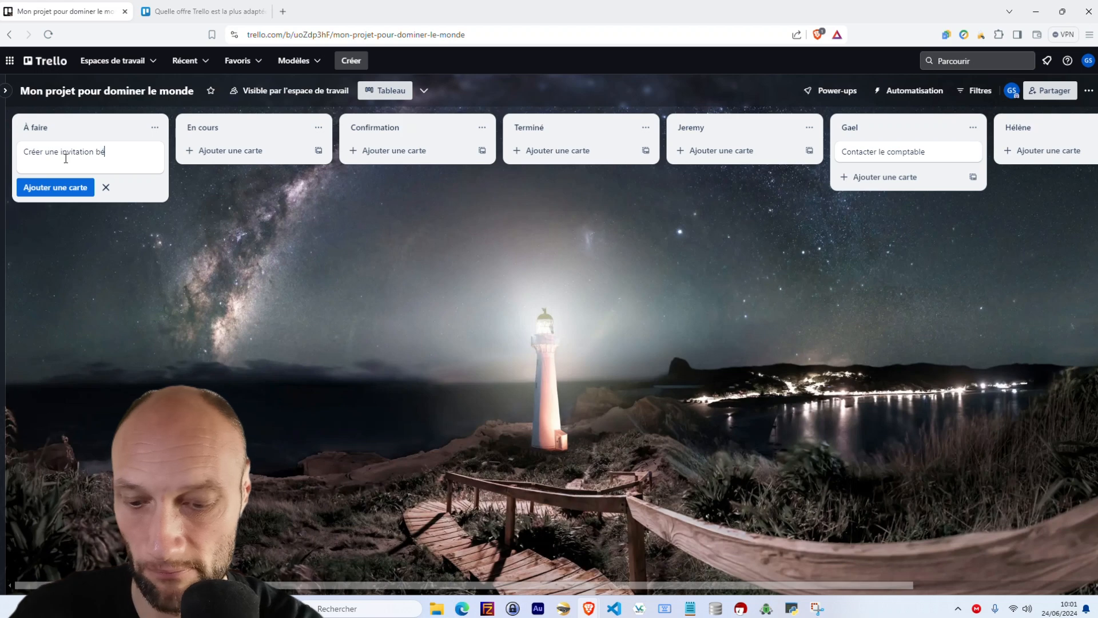
pyautogui.press('BackSpace')
pyautogui.write('énévole')
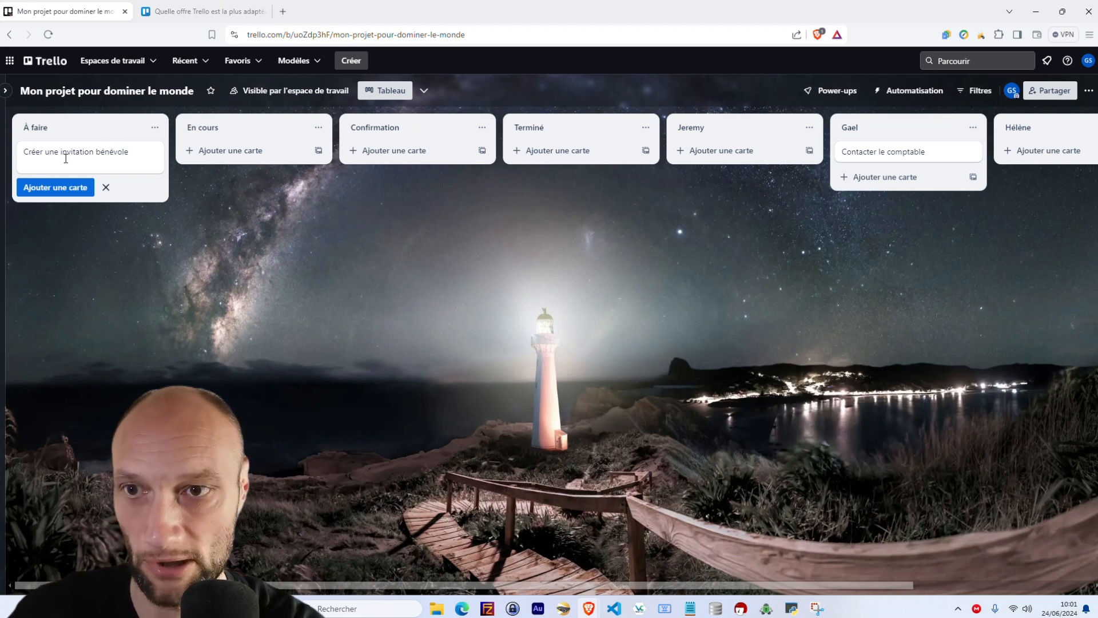
pyautogui.write('s')
pyautogui.press('Return')
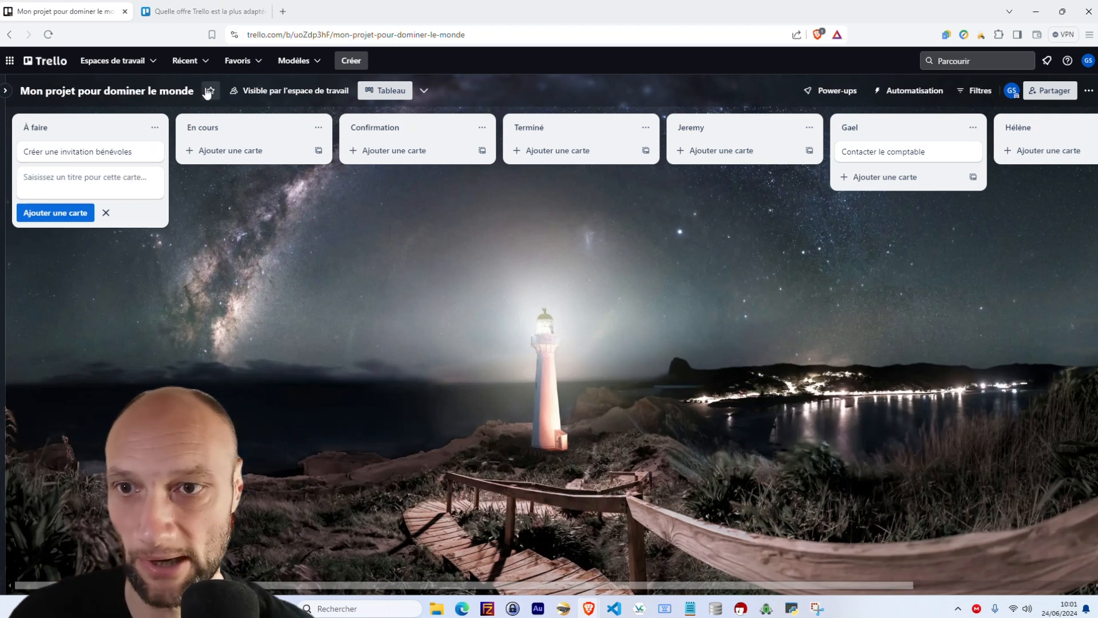
# Examine the Créer une invitation bénévoles card's details and attachment options, and close it without attaching anything.
pyautogui.click(153, 151)
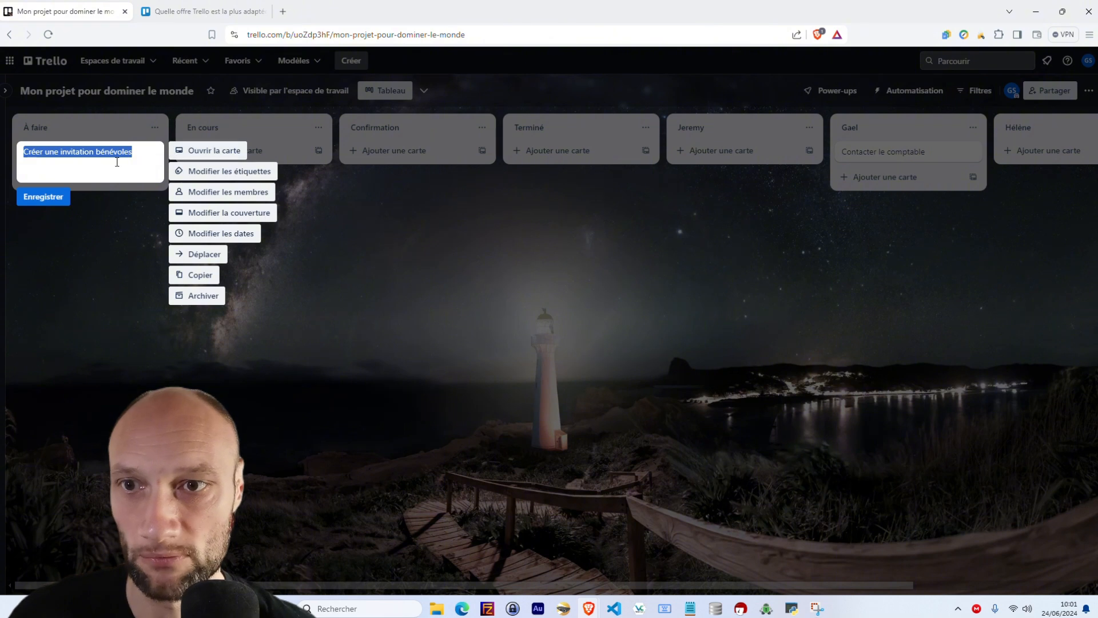
pyautogui.click(210, 150)
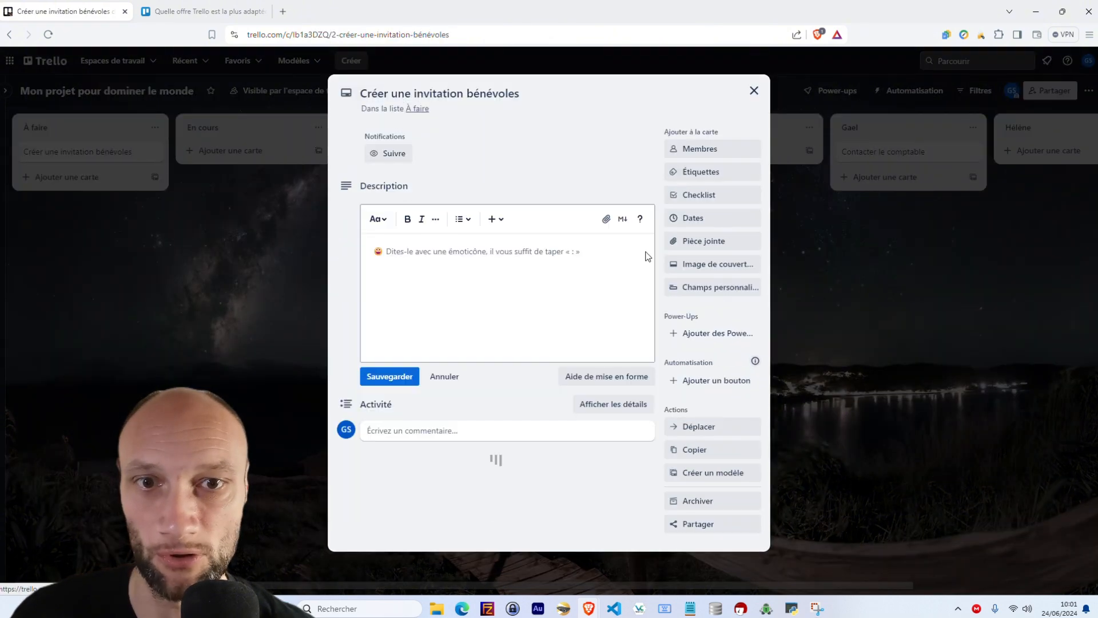
pyautogui.click(704, 242)
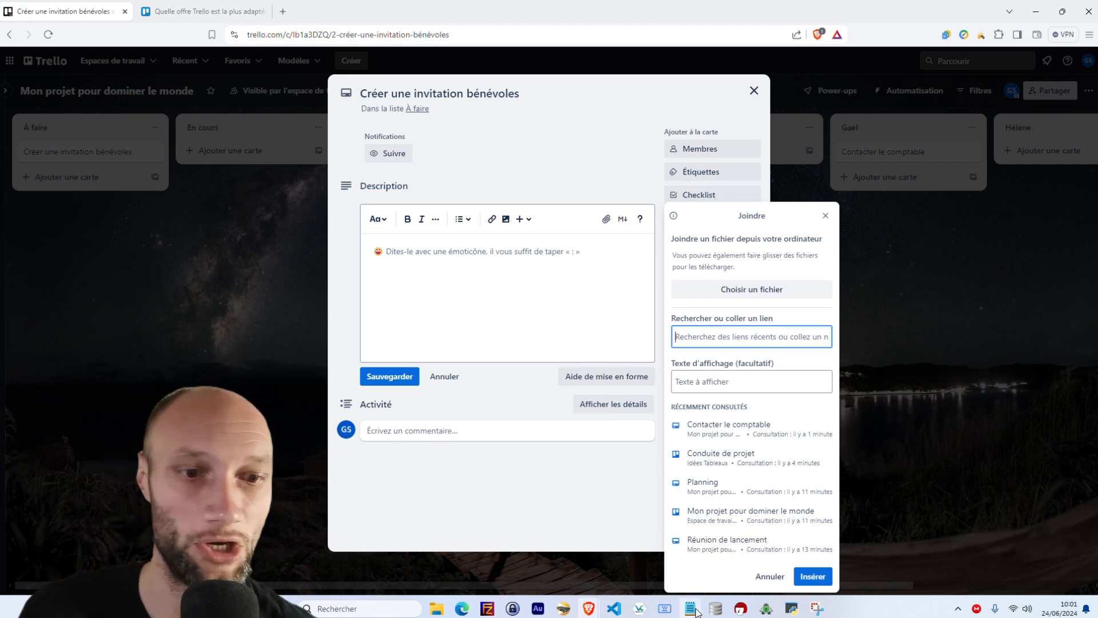
pyautogui.click(261, 369)
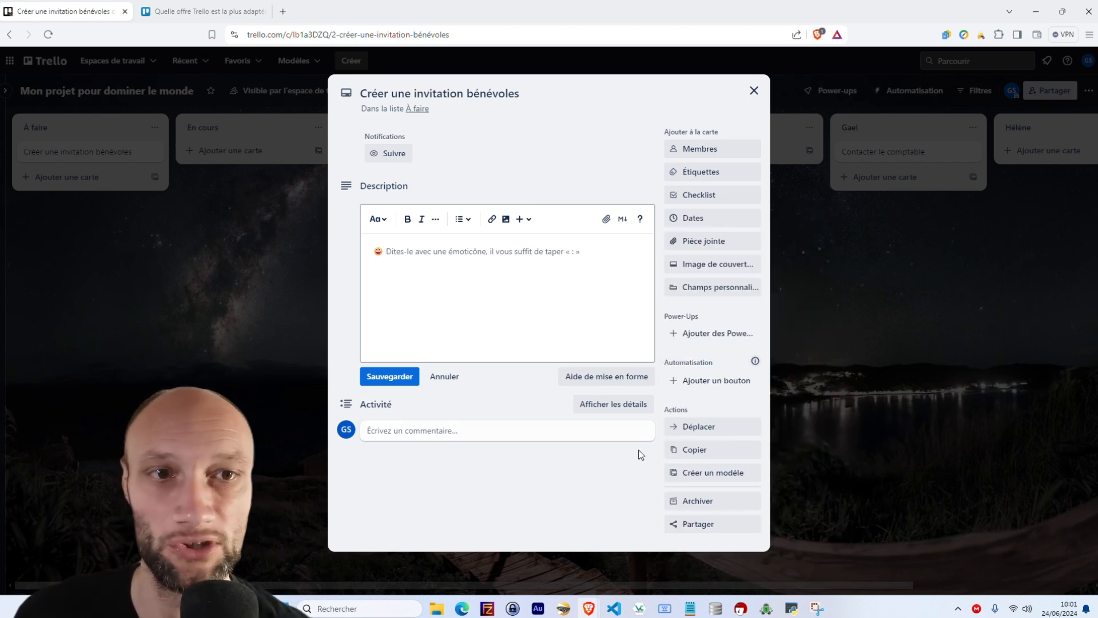
pyautogui.click(754, 90)
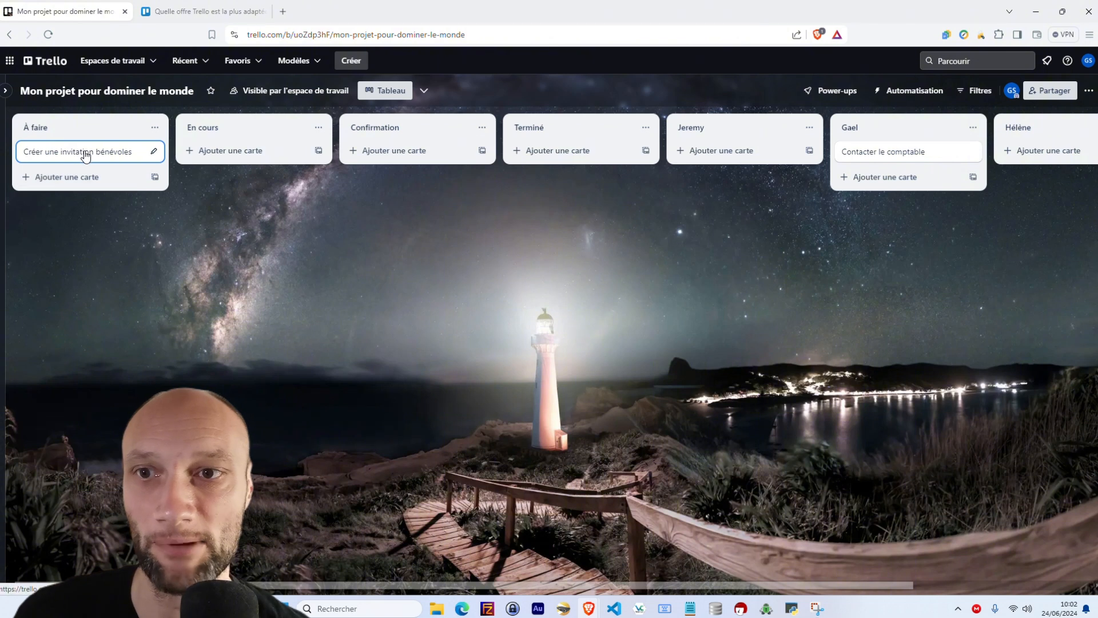
# Move the Créer une invitation bénévoles card to the first team member's list and the Contacter le comptable card to Terminé.
pyautogui.moveTo(88, 151); pyautogui.dragTo(740, 162)
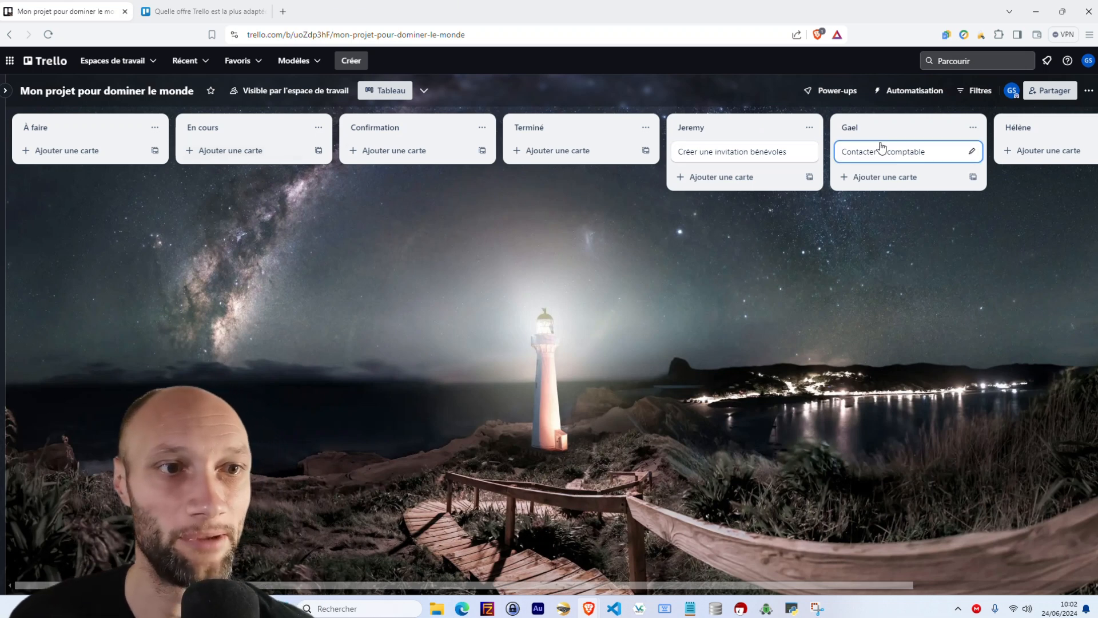
pyautogui.moveTo(883, 155); pyautogui.dragTo(469, 175)
pyautogui.moveTo(451, 173); pyautogui.dragTo(575, 140)
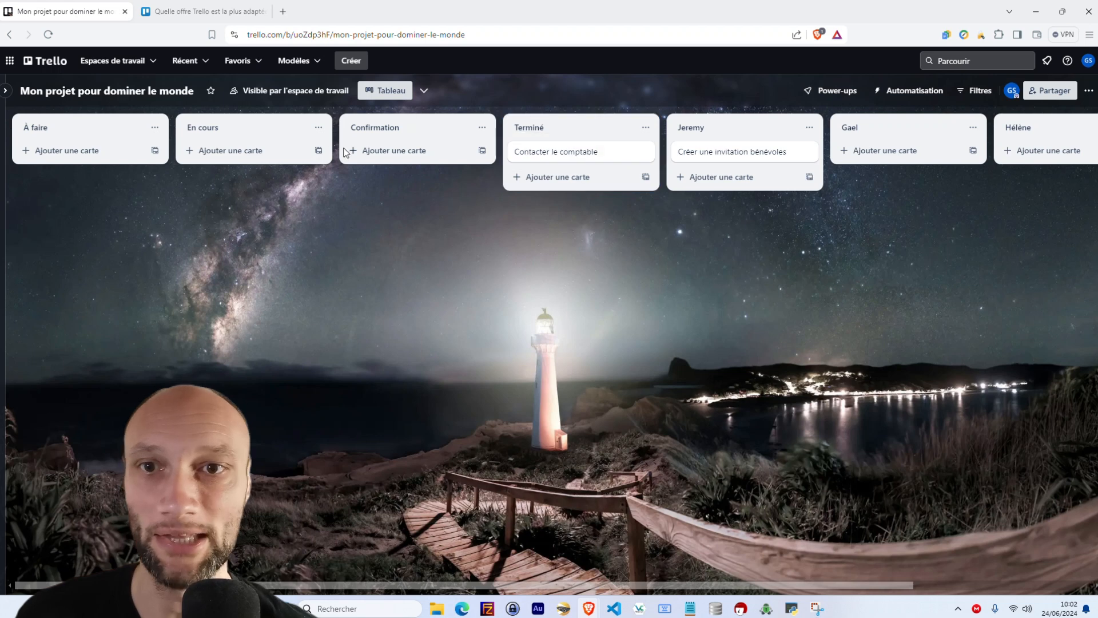
# Check the actions available for the En cours list and move the second team member's list between En cours and Confirmation.
pyautogui.click(319, 127)
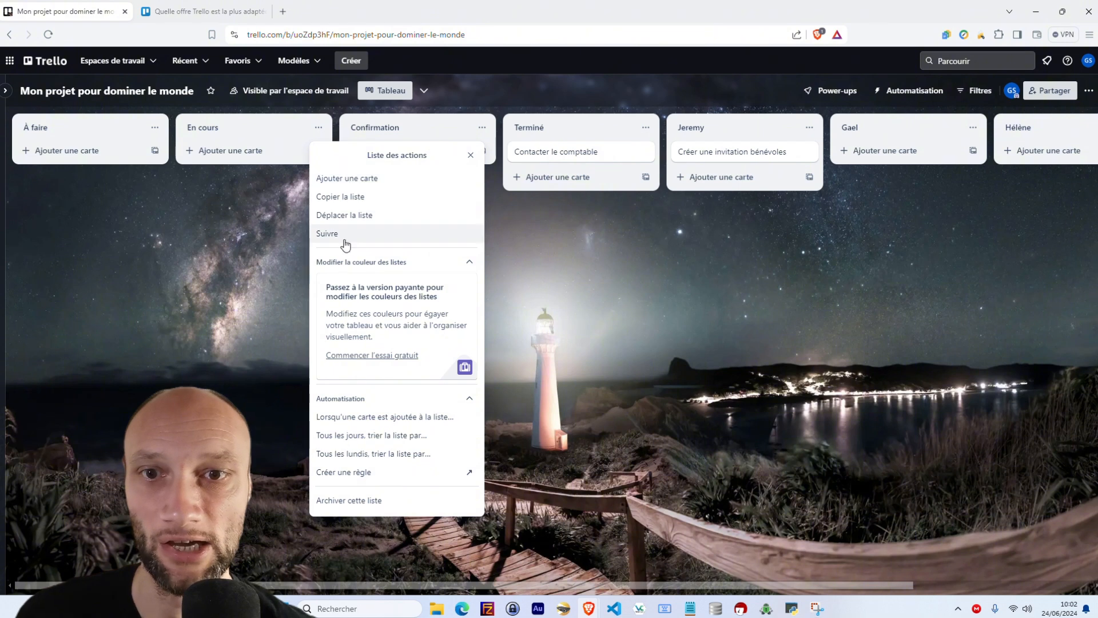
pyautogui.click(228, 278)
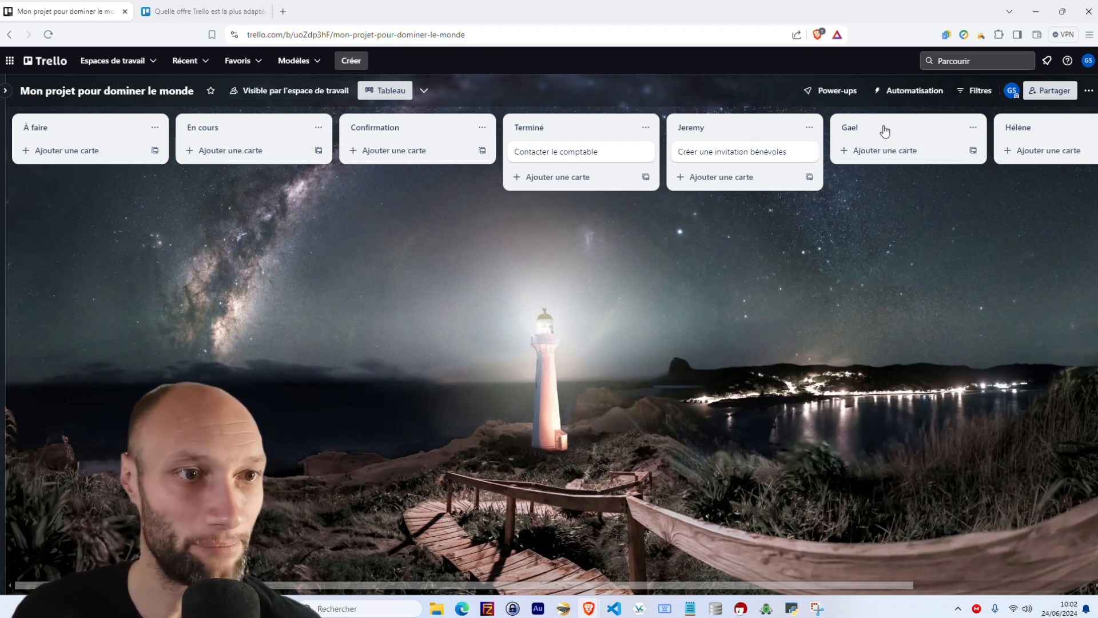
pyautogui.moveTo(881, 128); pyautogui.dragTo(441, 138)
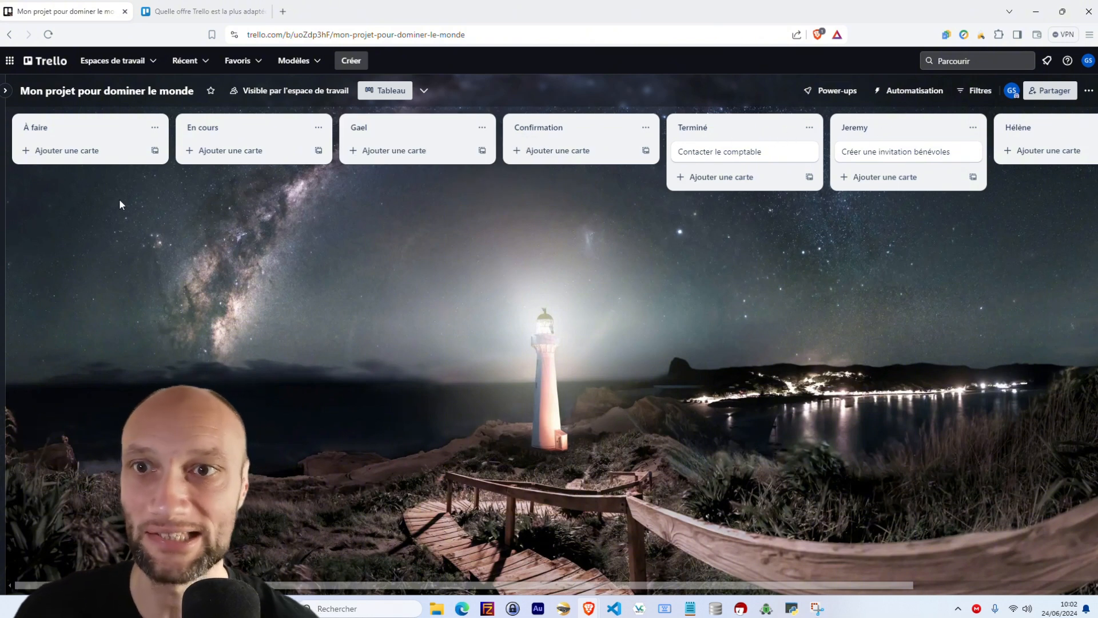
# Return to the workspace overview, check the list of workspaces, and open the Tableau de bord d'équipe template, dismissing its introduction.
pyautogui.click(29, 64)
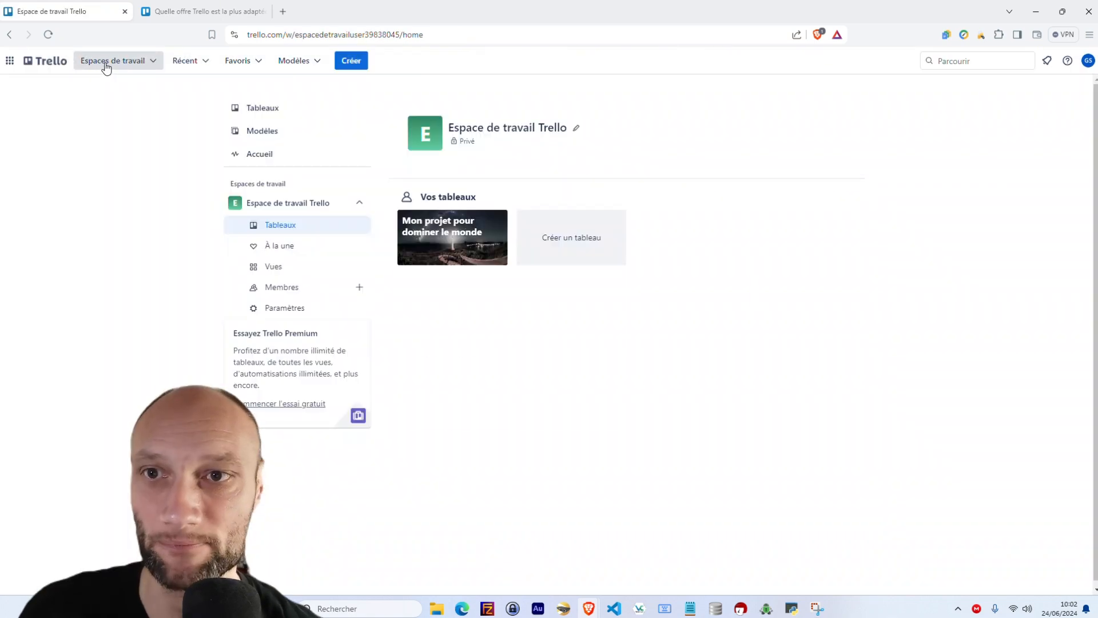
pyautogui.click(106, 64)
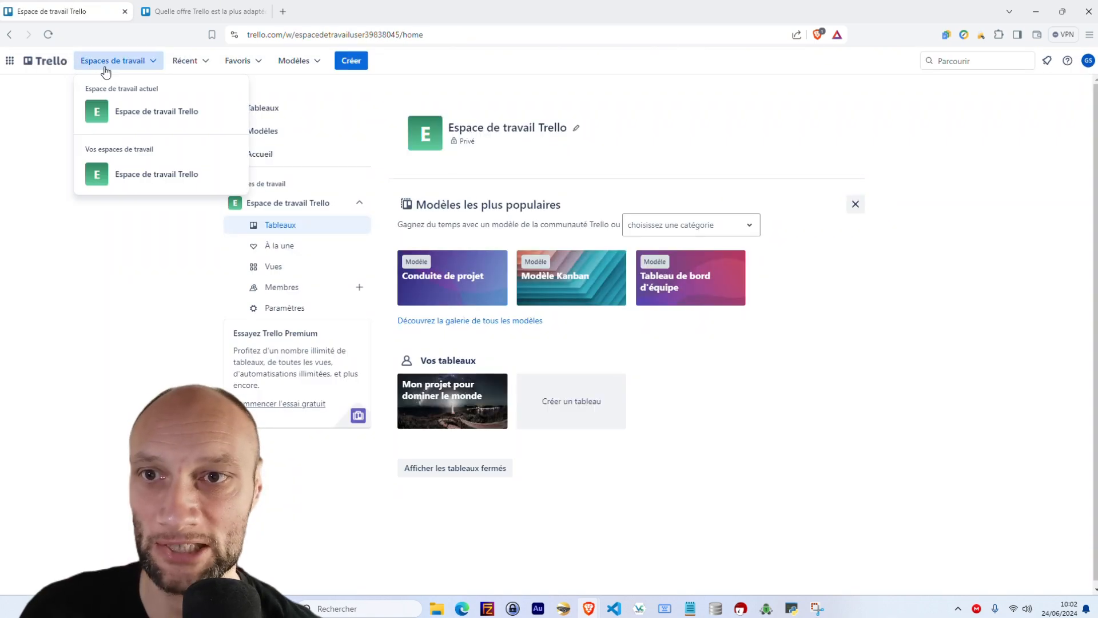
pyautogui.click(146, 267)
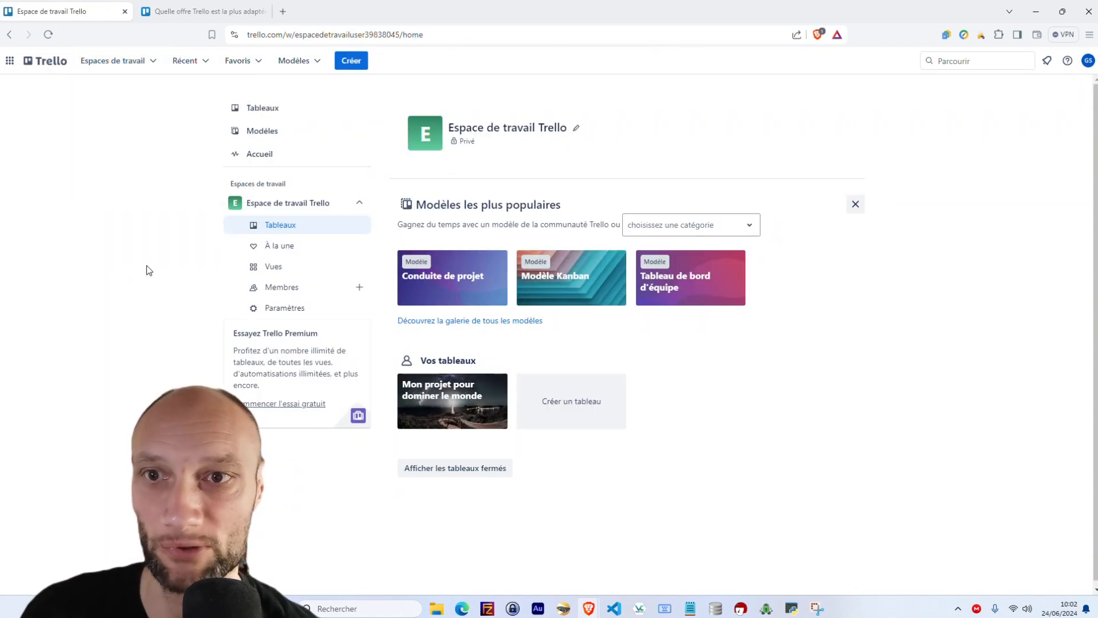
pyautogui.click(280, 247)
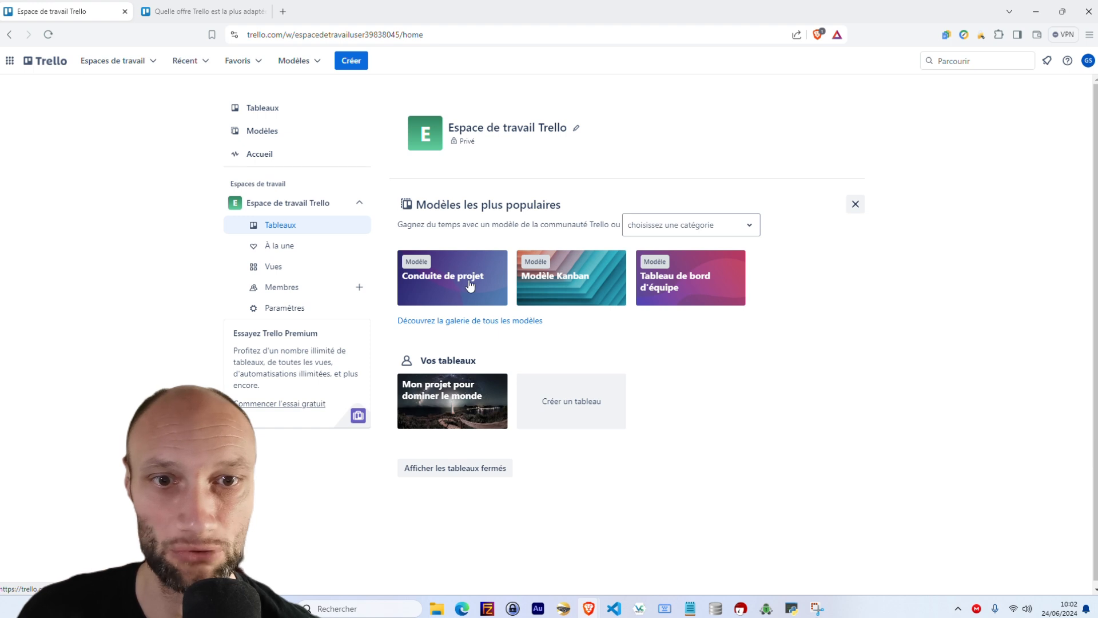
pyautogui.click(668, 294)
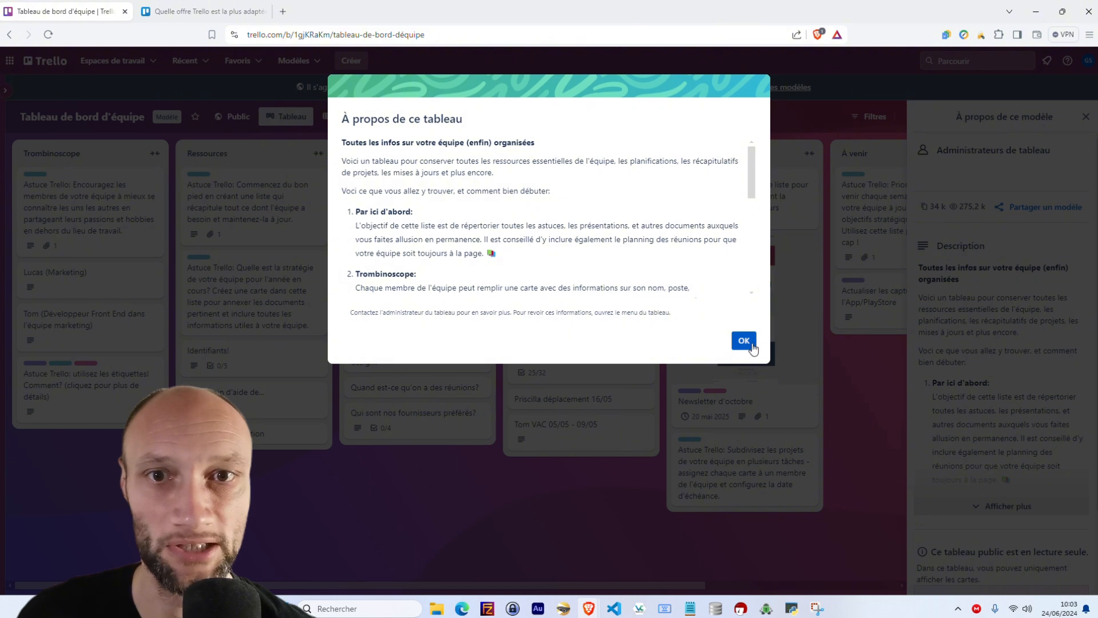
pyautogui.click(744, 341)
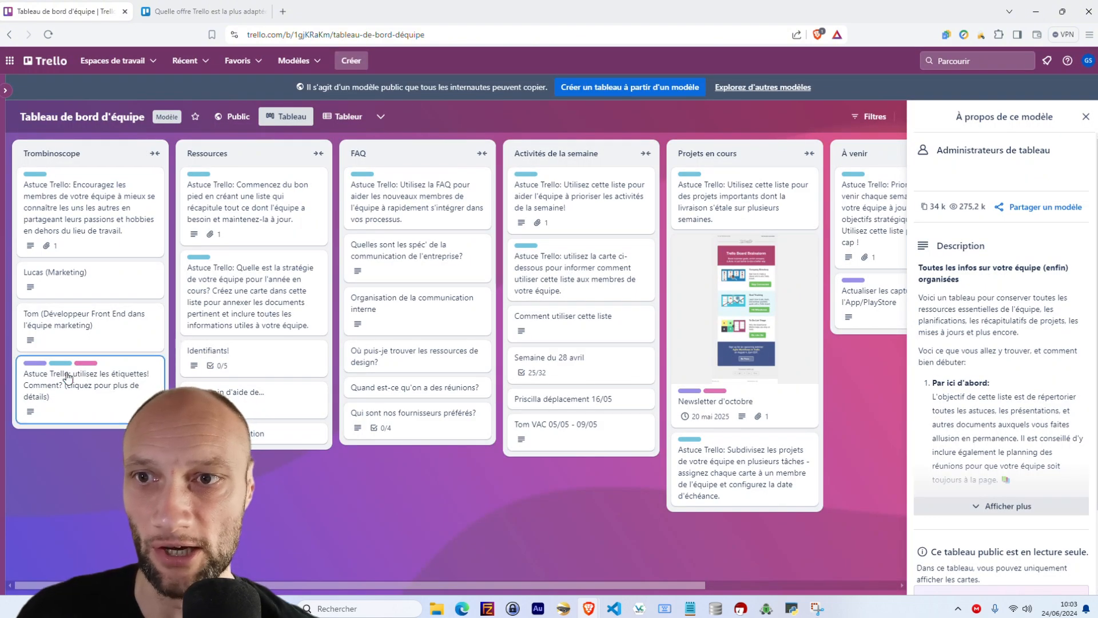